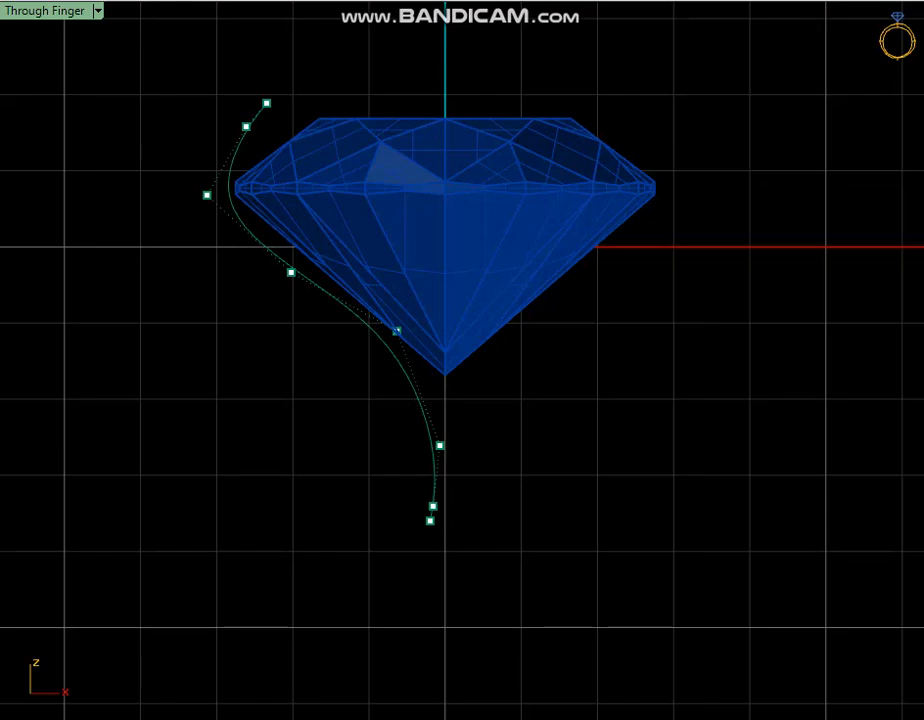
# - Reshape the upper part of the prong curve by moving its end and middle control points to follow the gem's girdle
pyautogui.moveTo(266, 103); pyautogui.dragTo(242, 143)
pyautogui.click(246, 126)
pyautogui.click(291, 272)
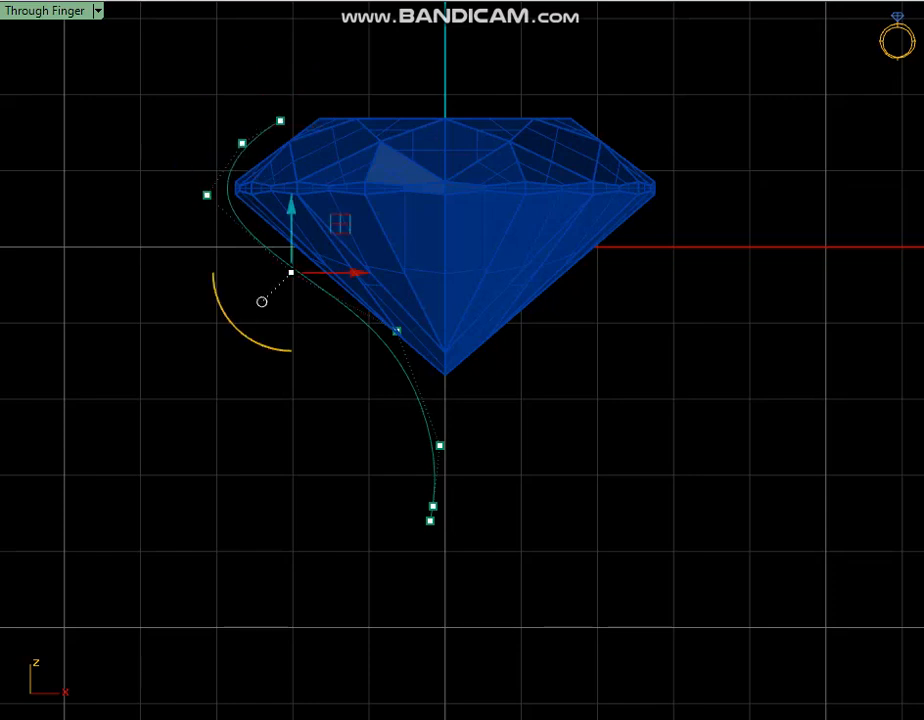
pyautogui.moveTo(291, 272); pyautogui.dragTo(301, 261)
# - Adjust the prong curve's lower control points so it hugs the gem's pavilion and turns straight down near the culet
pyautogui.click(396, 330)
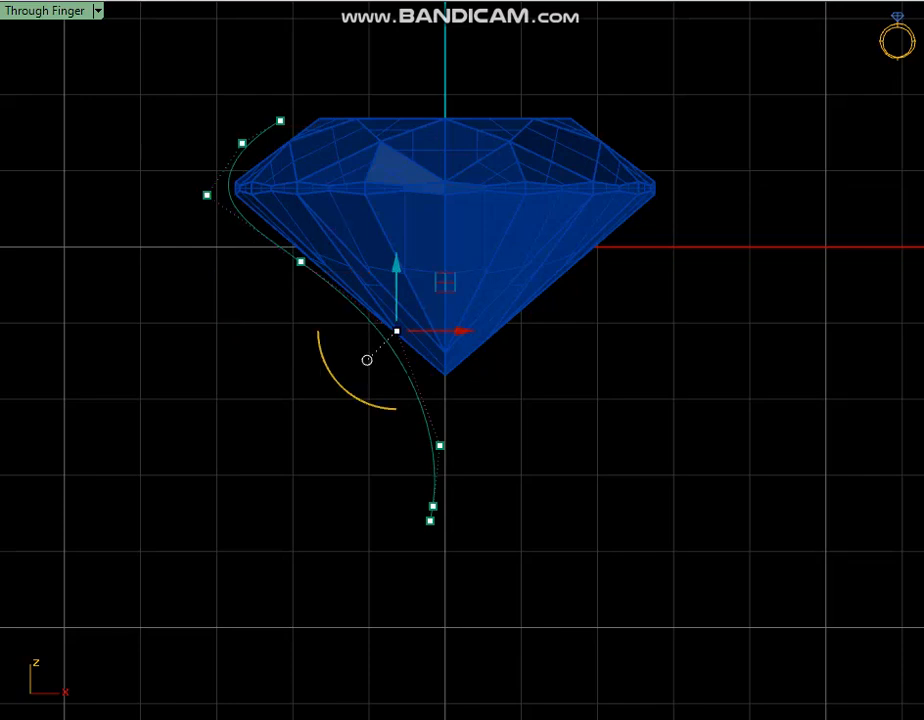
pyautogui.press('Escape')
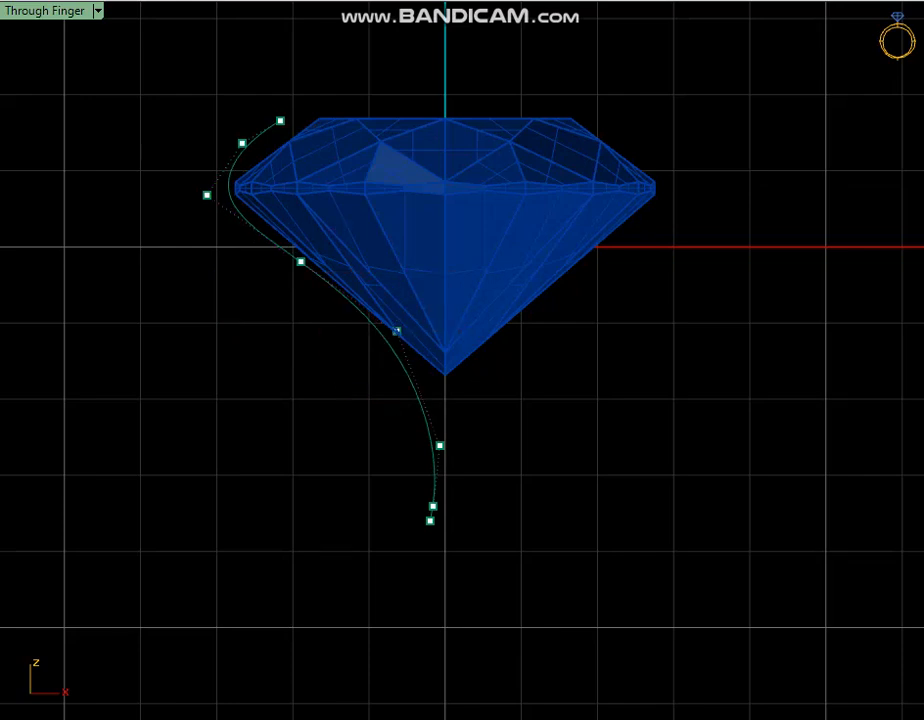
pyautogui.moveTo(396, 330); pyautogui.dragTo(405, 333)
pyautogui.click(440, 445)
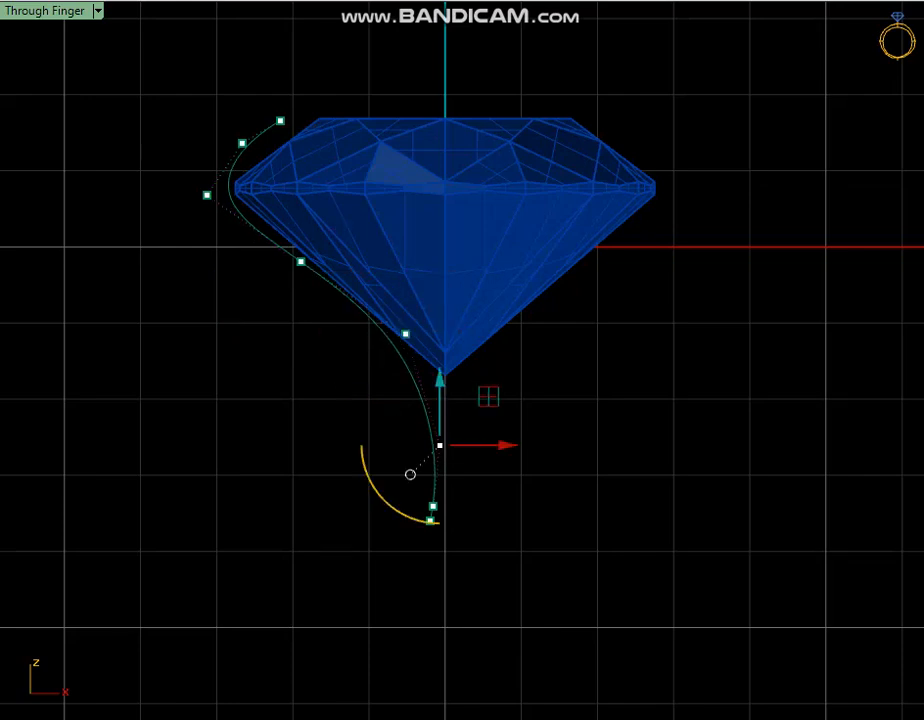
pyautogui.press('Escape')
pyautogui.moveTo(440, 445); pyautogui.dragTo(440, 399)
pyautogui.click(405, 334)
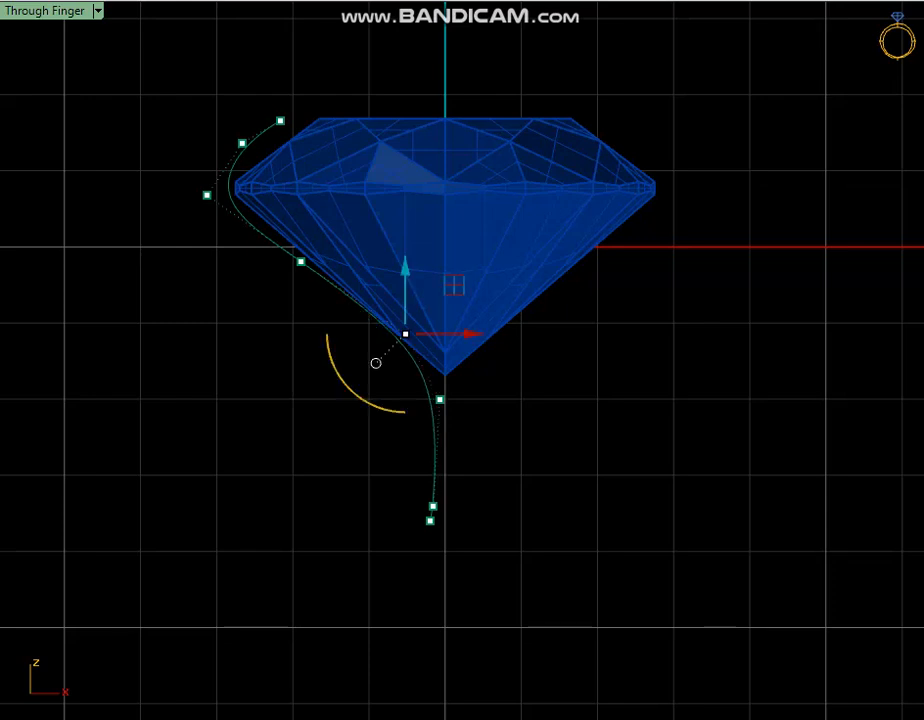
pyautogui.moveTo(405, 334); pyautogui.dragTo(400, 351)
pyautogui.click(430, 521)
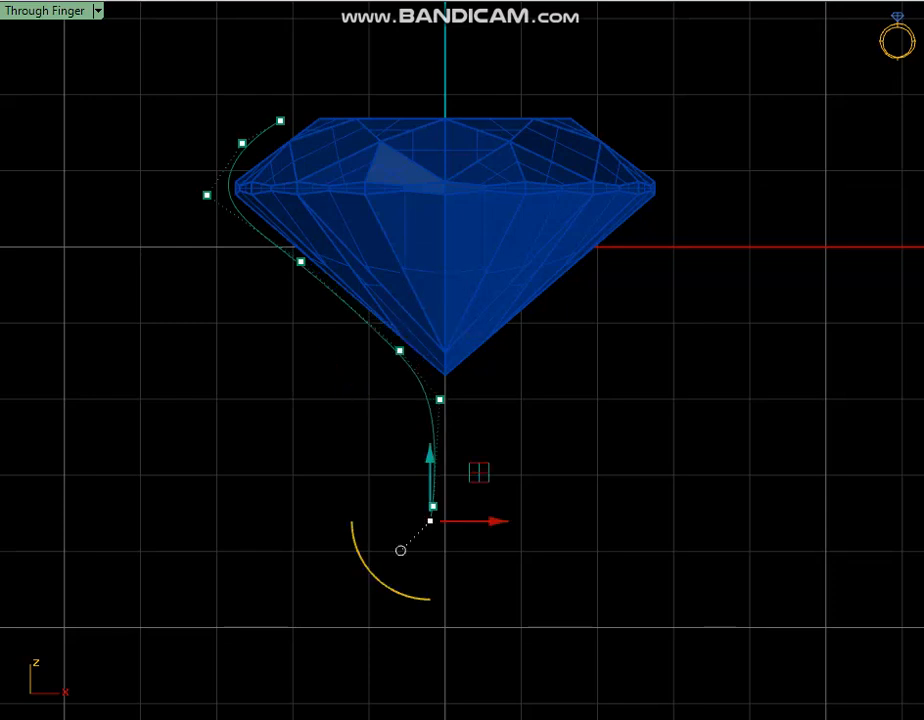
# - Offset the prong curve outward and reshape the copy into a hook whose upper end meets the inner curve's tip
pyautogui.moveTo(479, 472); pyautogui.dragTo(332, 232)
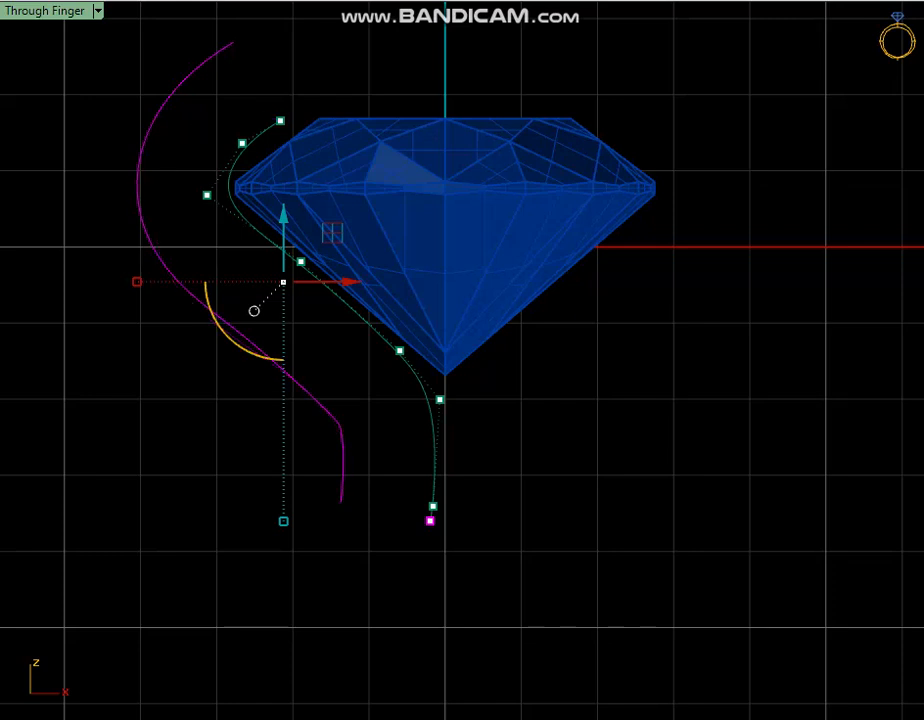
pyautogui.press('Return')
pyautogui.moveTo(248, 427); pyautogui.dragTo(248, 427)
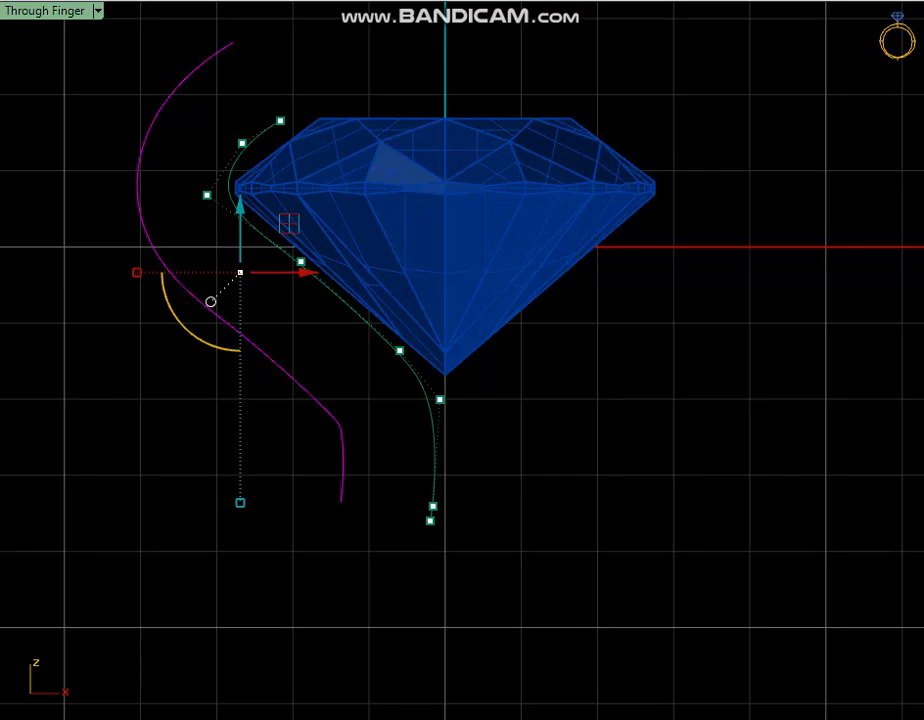
pyautogui.moveTo(353, 344); pyautogui.dragTo(305, 400)
pyautogui.moveTo(288, 222); pyautogui.dragTo(281, 45)
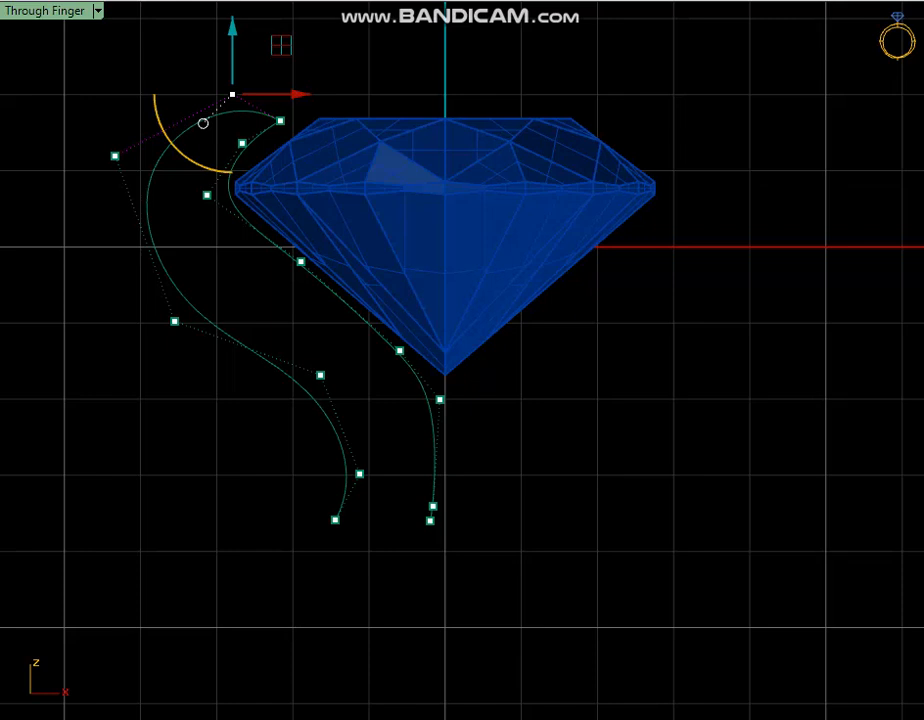
# - Adjust the outer curve's lower control points so its bottom end runs down nearly vertically
pyautogui.click(320, 375)
pyautogui.click(335, 519)
pyautogui.click(359, 473)
pyautogui.click(175, 321)
pyautogui.moveTo(175, 321)
pyautogui.mouseDown()
pyautogui.moveTo(305, 412)
pyautogui.moveTo(307, 357)
pyautogui.moveTo(285, 334)
pyautogui.moveTo(175, 321)
pyautogui.mouseUp()
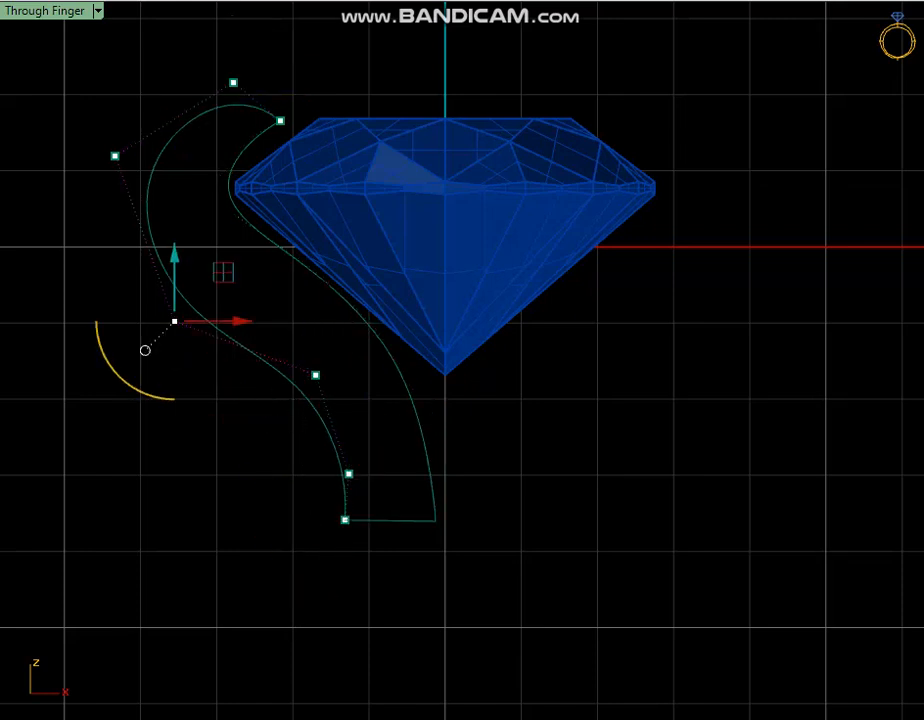
pyautogui.moveTo(145, 350); pyautogui.dragTo(320, 280, button='right')
pyautogui.scroll(-3, 560, 300)
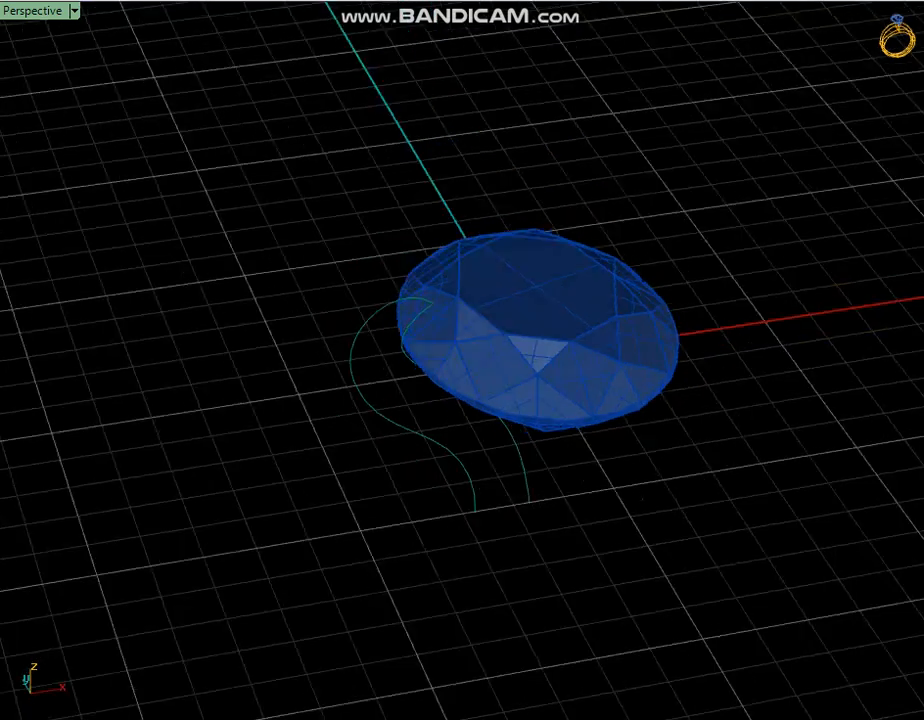
pyautogui.click(370, 390)
pyautogui.scroll(3, 400, 400)
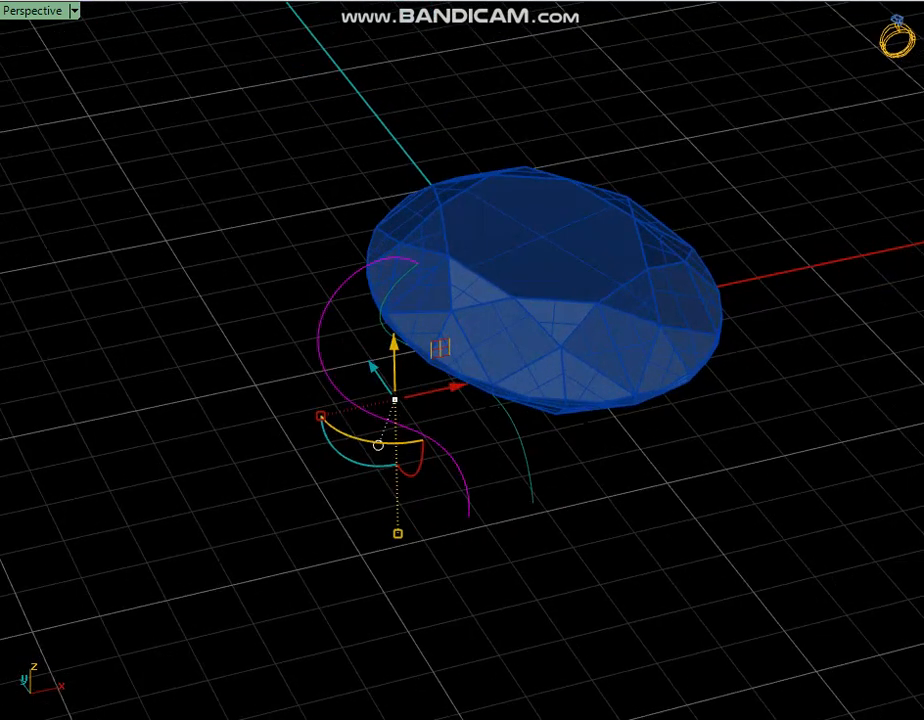
pyautogui.press('Return')
pyautogui.press('Escape')
pyautogui.press('Escape')
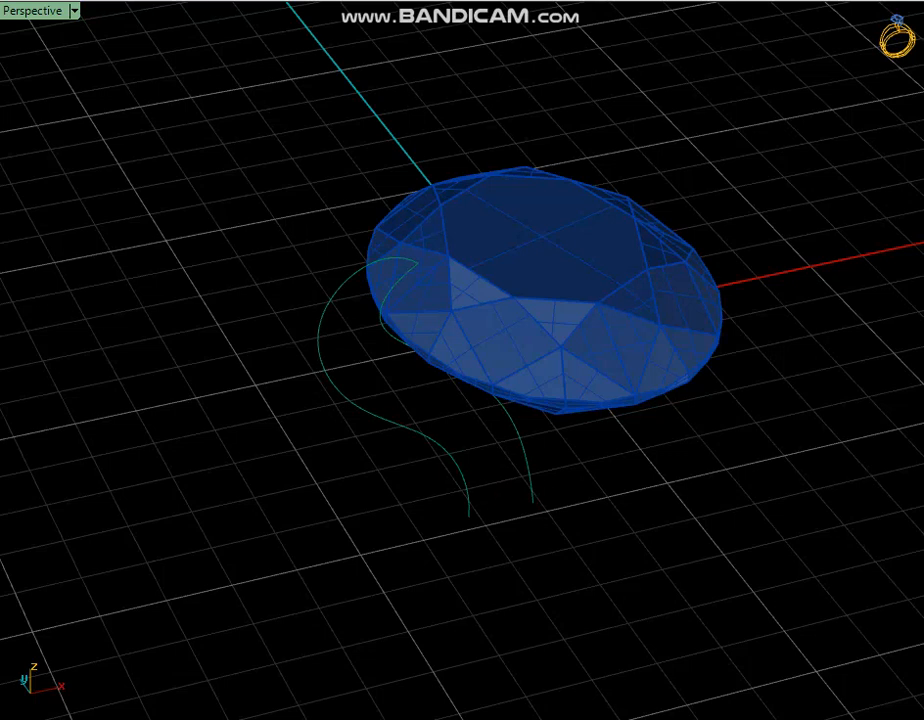
# - Draw a two-point circle spanning the bottom ends of the outer and inner prong curves
pyautogui.click(468, 514)
pyautogui.click(532, 500)
pyautogui.moveTo(532, 500); pyautogui.dragTo(430, 375, button='right')
# - Offset the inner prong curve outward in the Through Finger view as a guide beside the outer curve
pyautogui.hotkey('ctrl', 'F2')
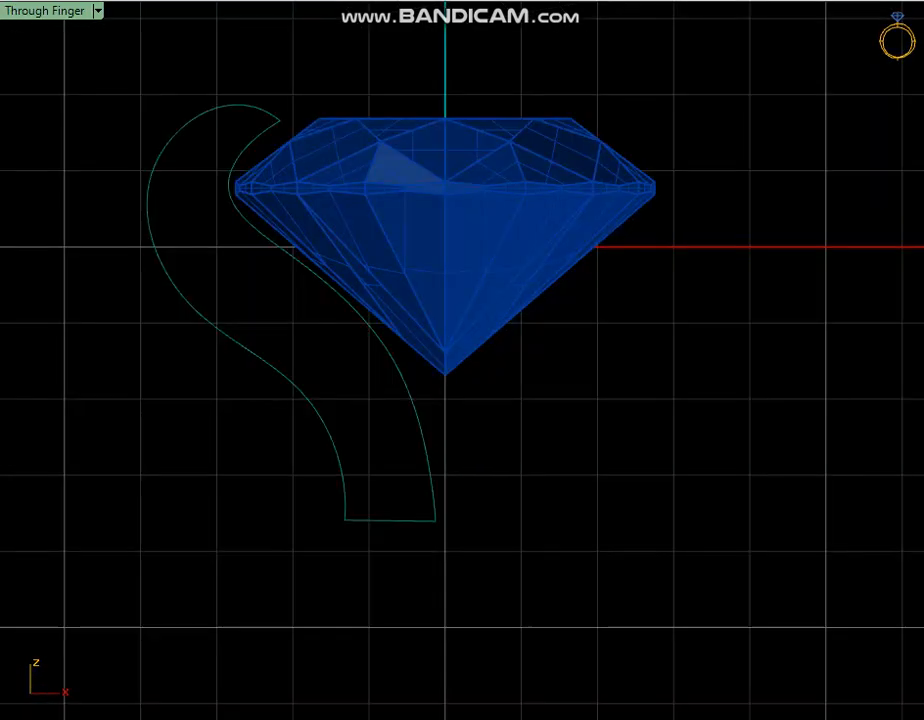
pyautogui.click(411, 397)
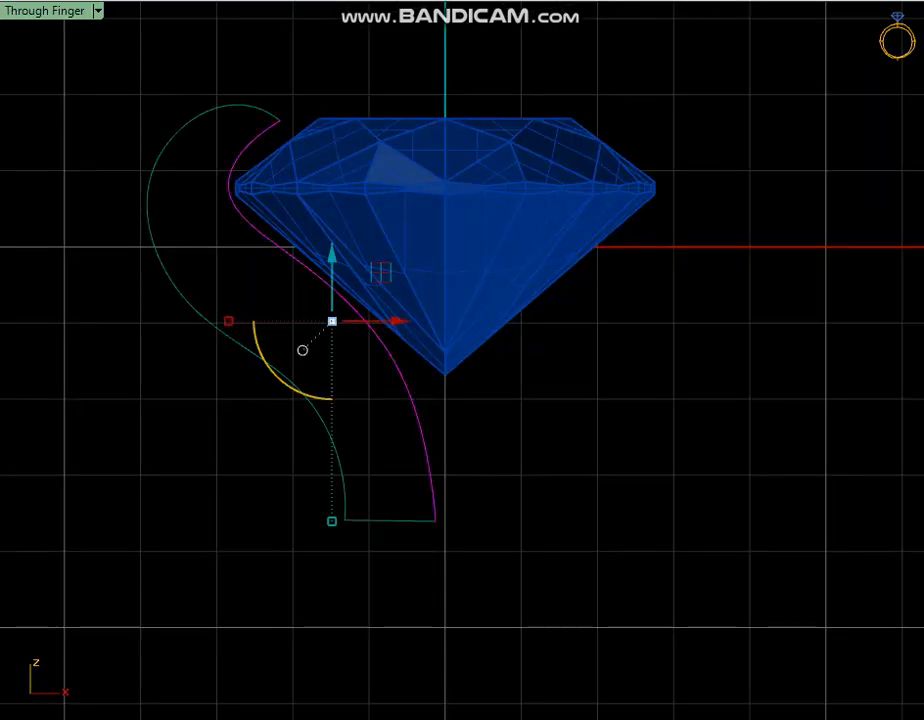
pyautogui.press('Return')
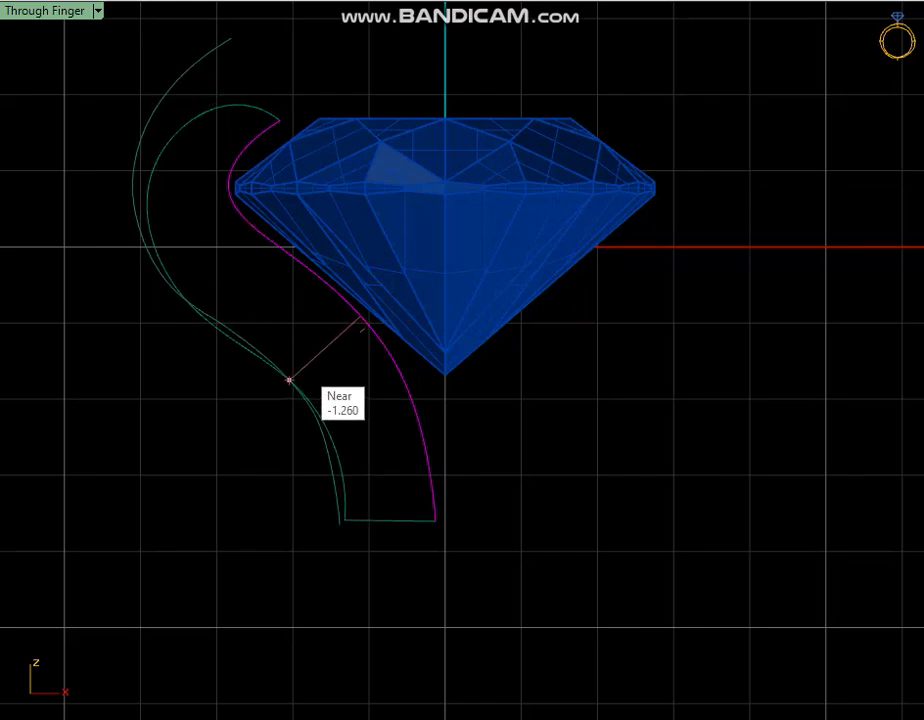
pyautogui.click(298, 372)
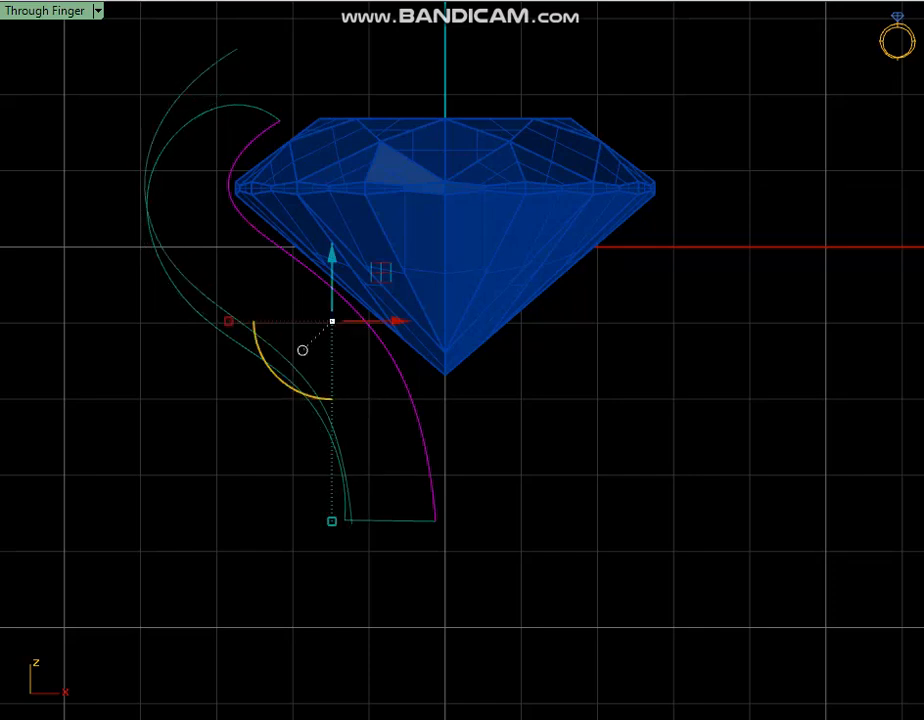
pyautogui.press('Escape')
# - Show the outer curve's control points and move the lower bend point to align that bend with the offset guide
pyautogui.click(225, 335)
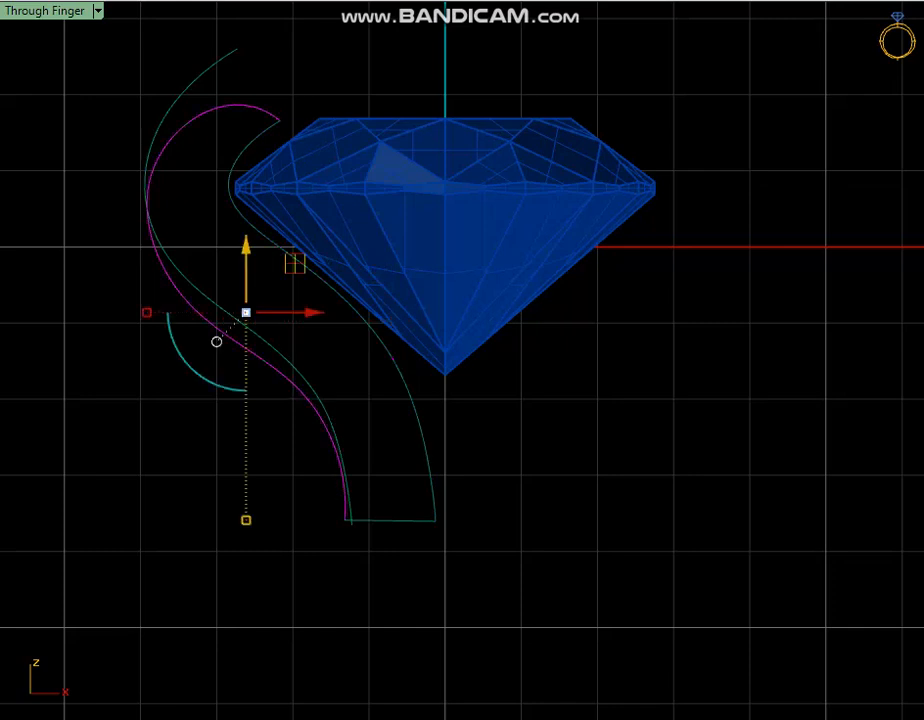
pyautogui.press('F10')
pyautogui.scroll(3, 179, 350)
pyautogui.click(163, 298)
pyautogui.moveTo(163, 298); pyautogui.dragTo(227, 202)
pyautogui.click(428, 398)
pyautogui.moveTo(475, 346); pyautogui.dragTo(491, 341)
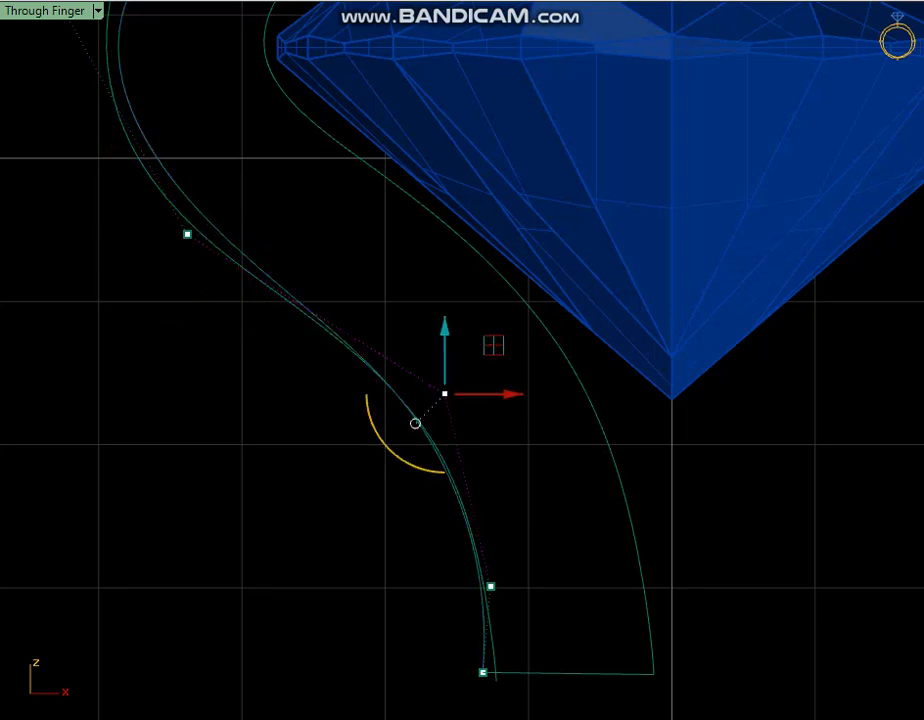
# - Shift the outer curve's control point below the girdle outward and down to match the guide along the middle
pyautogui.moveTo(480, 320); pyautogui.dragTo(652, 696, button='right')
pyautogui.moveTo(192, 324); pyautogui.dragTo(340, 456)
pyautogui.moveTo(290, 363); pyautogui.dragTo(263, 363)
pyautogui.moveTo(270, 415); pyautogui.dragTo(280, 258, button='right')
pyautogui.moveTo(280, 406); pyautogui.dragTo(470, 538)
pyautogui.moveTo(369, 385); pyautogui.dragTo(369, 407)
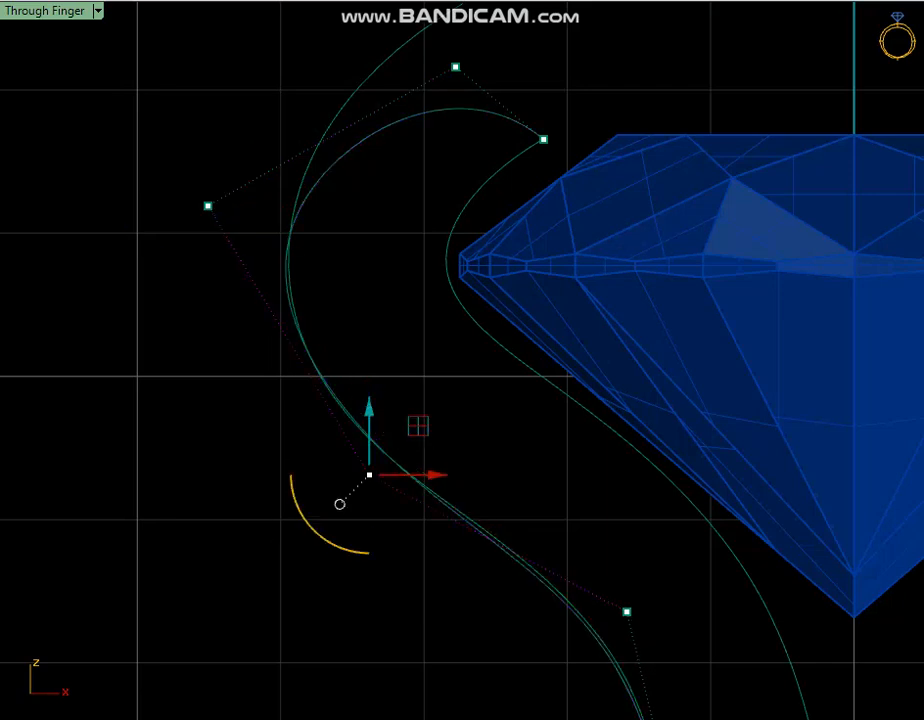
# - Raise the outer curve's crown control point and its end point to separate the prong tip from the inner curve
pyautogui.moveTo(430, 220); pyautogui.dragTo(347, 370, button='right')
pyautogui.moveTo(344, 198); pyautogui.dragTo(410, 248)
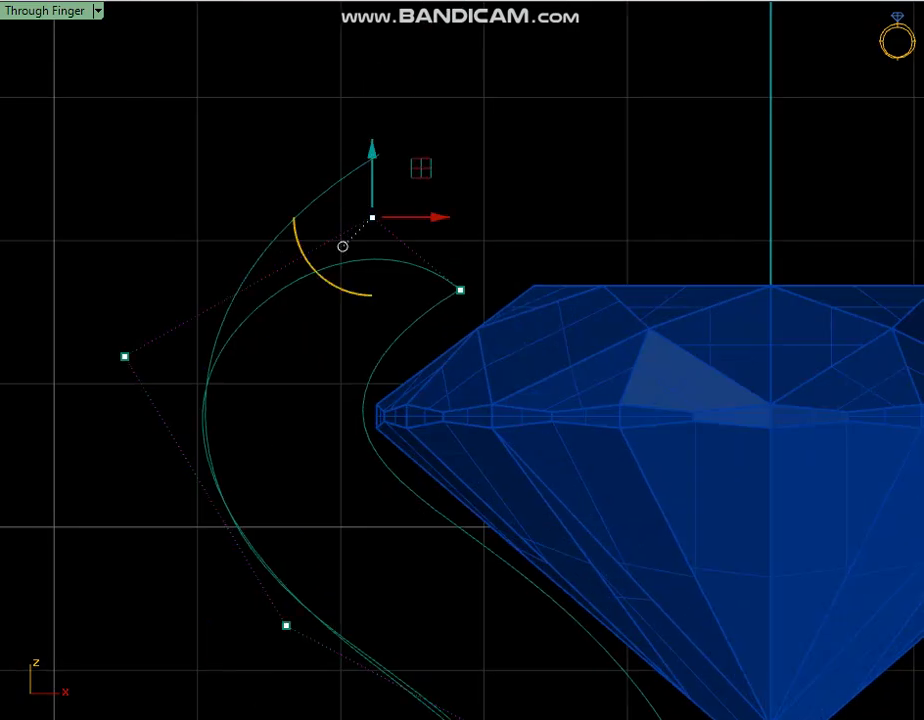
pyautogui.moveTo(372, 164); pyautogui.dragTo(372, 148)
pyautogui.scroll(4, 508, 304)
pyautogui.moveTo(410, 225); pyautogui.dragTo(452, 300)
pyautogui.moveTo(435, 245); pyautogui.dragTo(435, 195)
# - Show the inner curve's control points, move the second one outward and lower the end point to widen the tip opening
pyautogui.scroll(2, 448, 421)
pyautogui.click(306, 356)
pyautogui.press('F10')
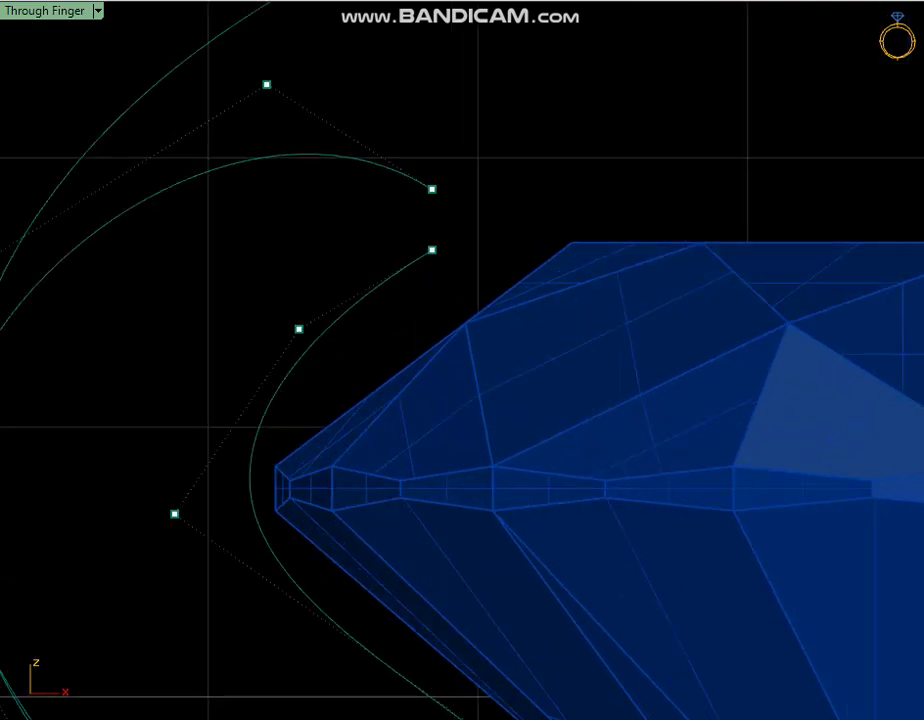
pyautogui.click(299, 329)
pyautogui.moveTo(299, 329); pyautogui.dragTo(276, 319)
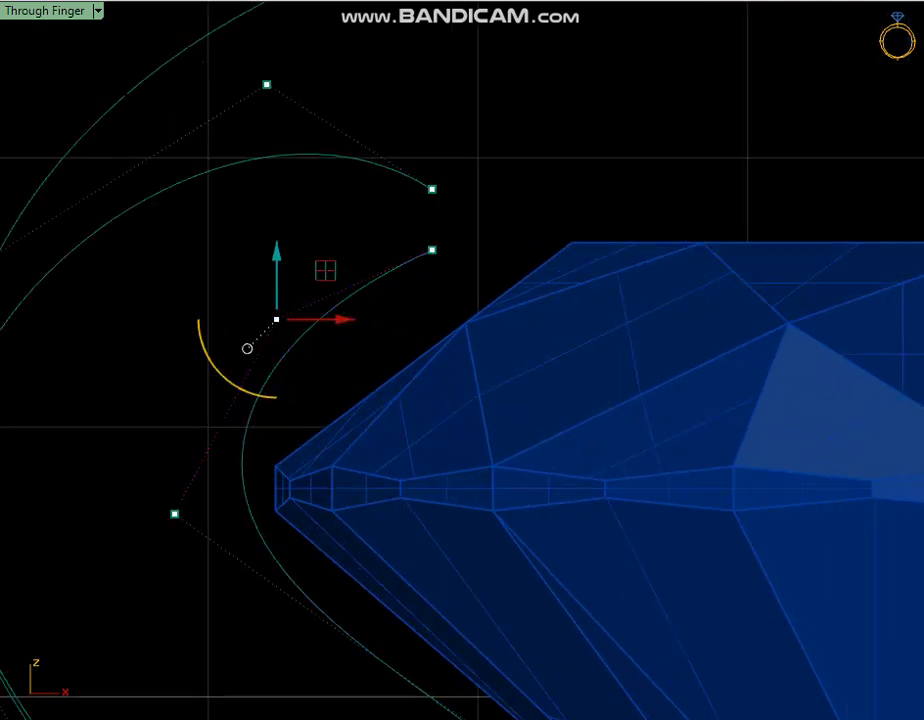
pyautogui.click(432, 250)
pyautogui.moveTo(432, 185); pyautogui.dragTo(432, 207)
pyautogui.press('Escape')
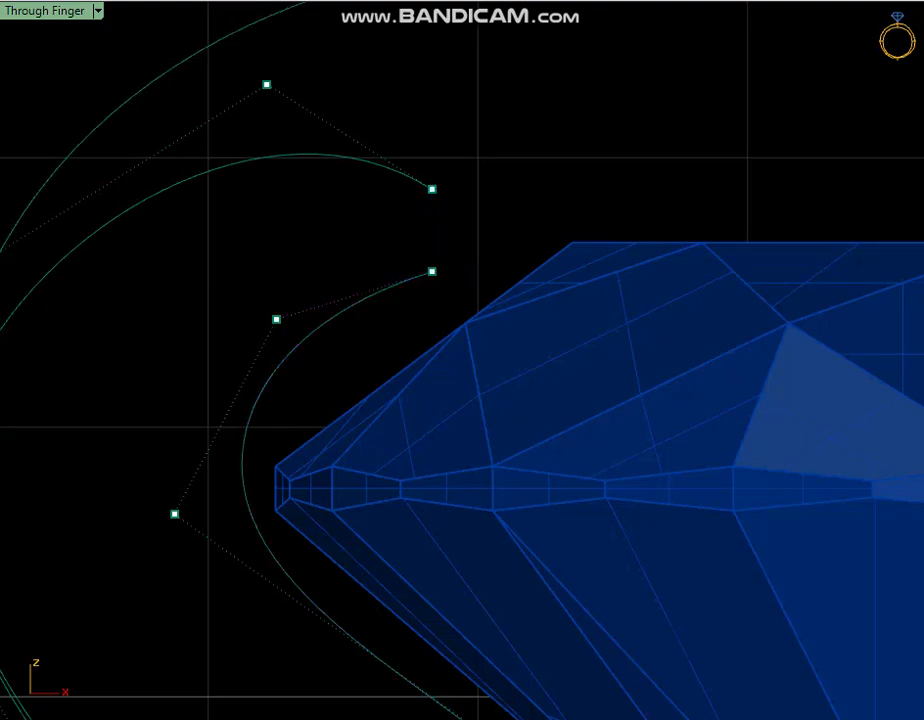
pyautogui.press('Escape')
# - Delete the offset guide curve
pyautogui.scroll(-10, 347, 317)
pyautogui.moveTo(347, 317); pyautogui.dragTo(357, 349, button='right')
pyautogui.scroll(4, 356, 309)
pyautogui.moveTo(435, 230); pyautogui.dragTo(324, 289)
pyautogui.press('Delete')
# - Draw two-point circles between the inner and outer curves, one at the inner curve's midpoint and one about 1.12 wide below the girdle
pyautogui.hotkey('ctrl', 'F4')
pyautogui.moveTo(340, 310); pyautogui.dragTo(430, 400, button='right')
pyautogui.scroll(4, 491, 403)
pyautogui.moveTo(491, 403); pyautogui.dragTo(438, 331, button='right')
pyautogui.click(451, 354)
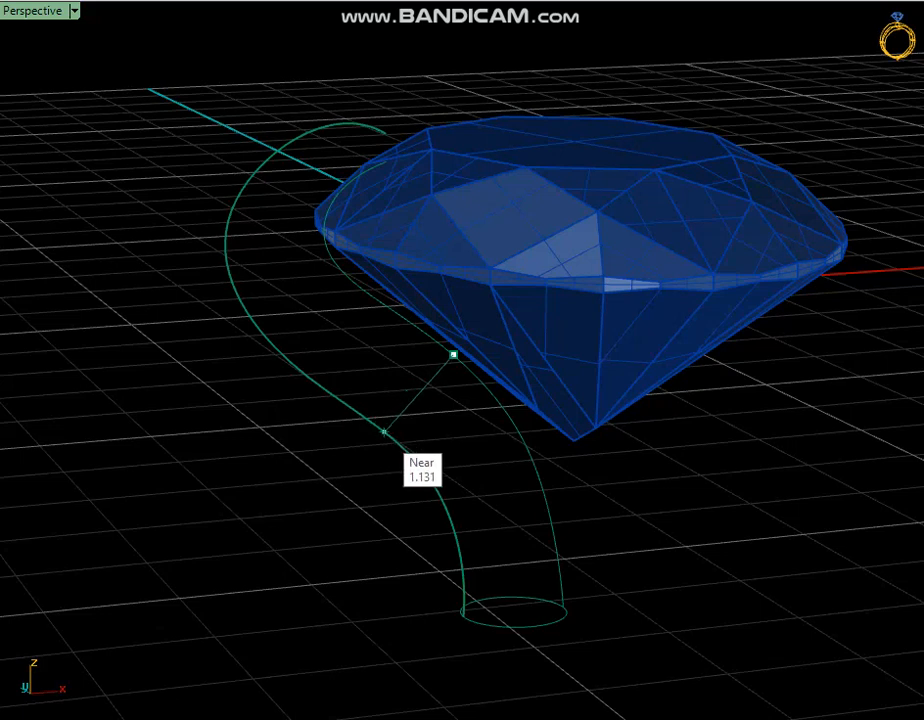
pyautogui.click(380, 428)
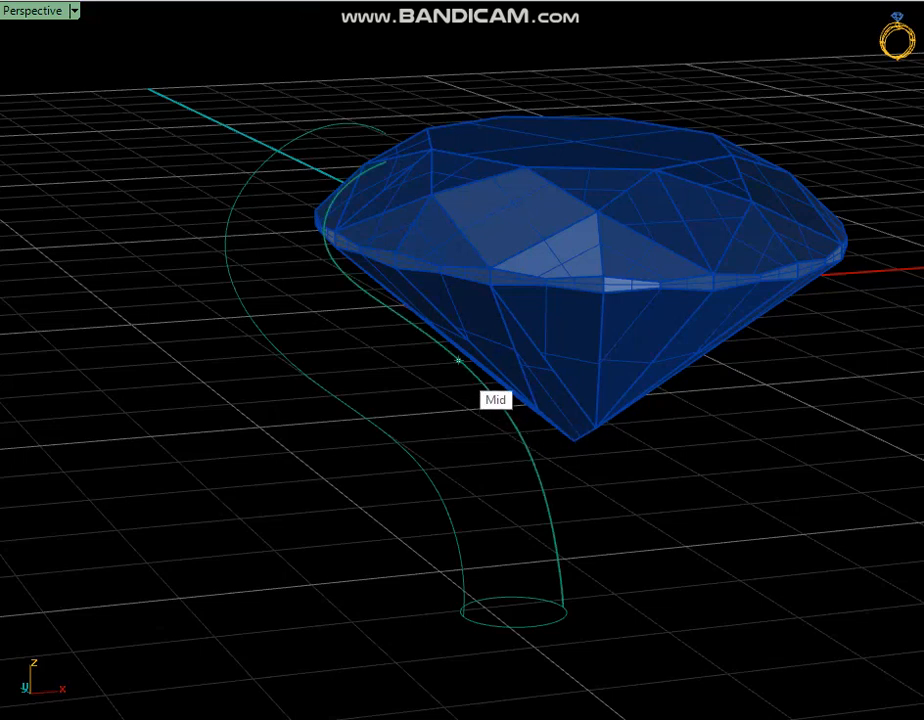
pyautogui.click(458, 360)
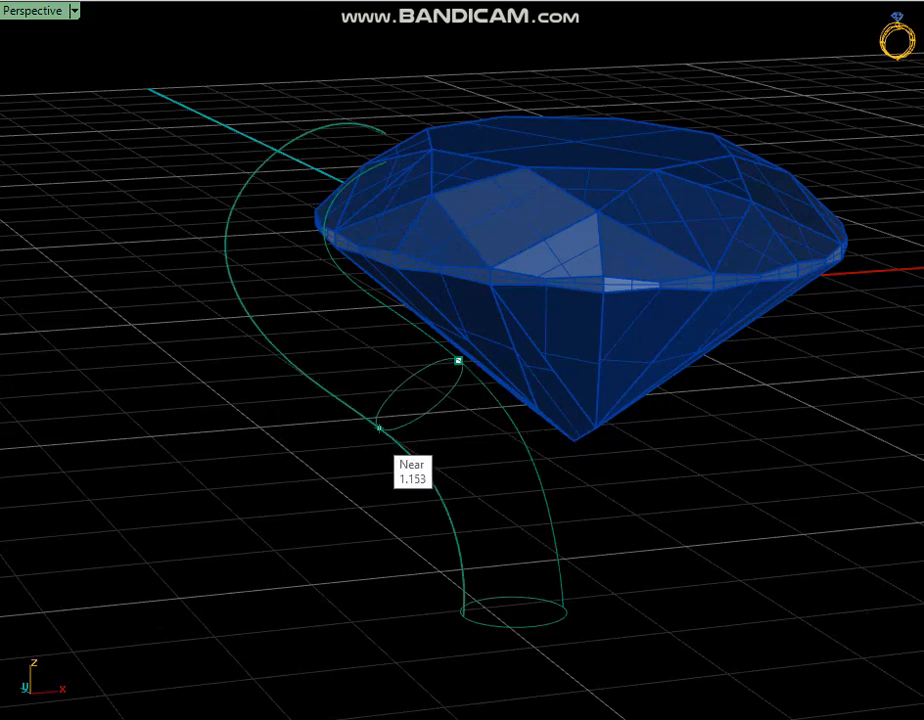
pyautogui.click(371, 422)
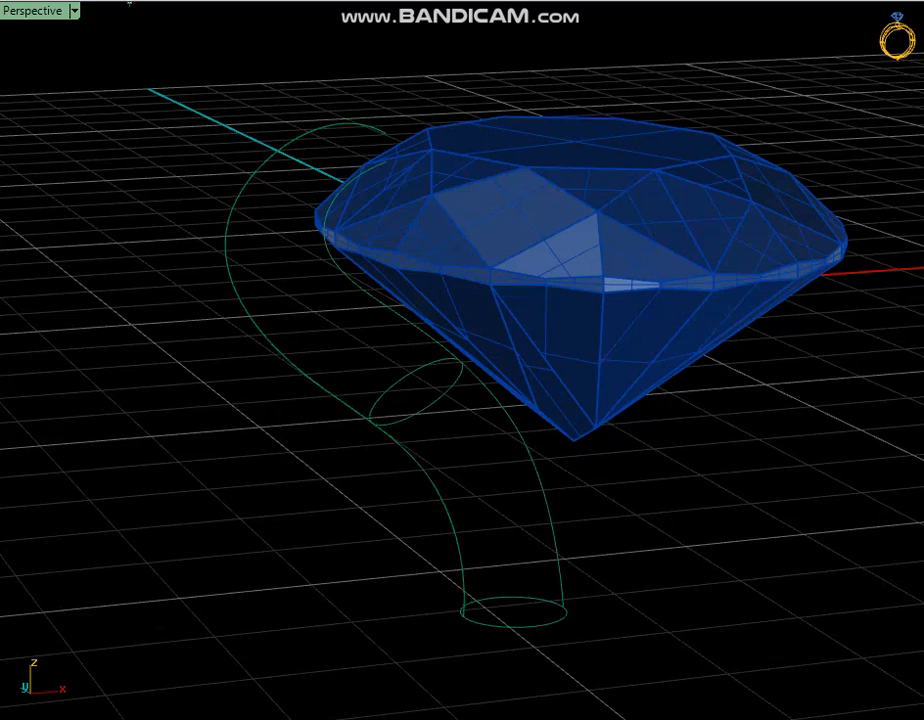
pyautogui.click(345, 273)
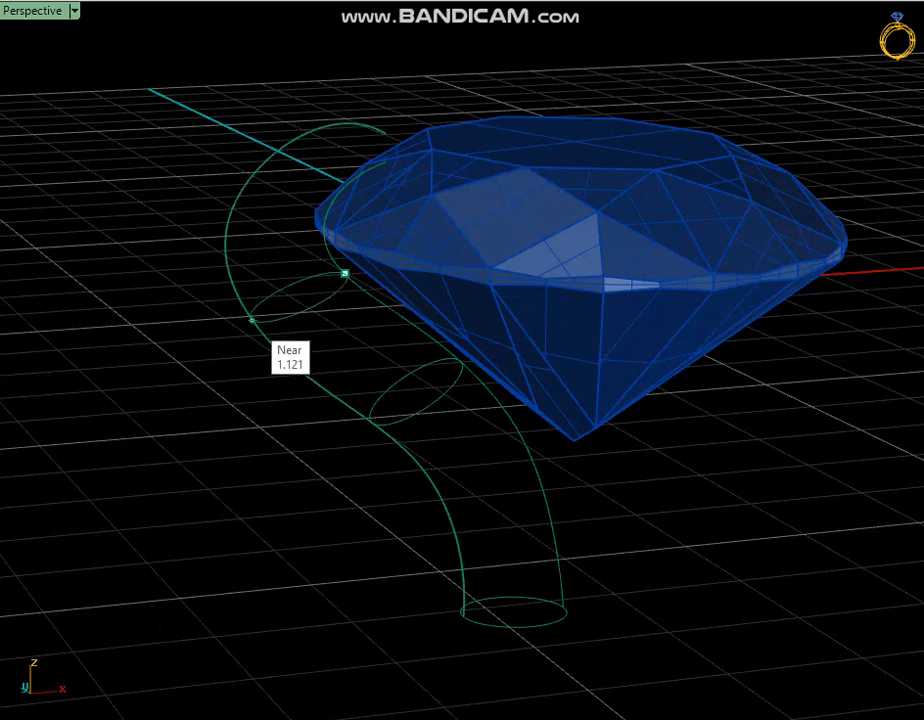
pyautogui.click(252, 319)
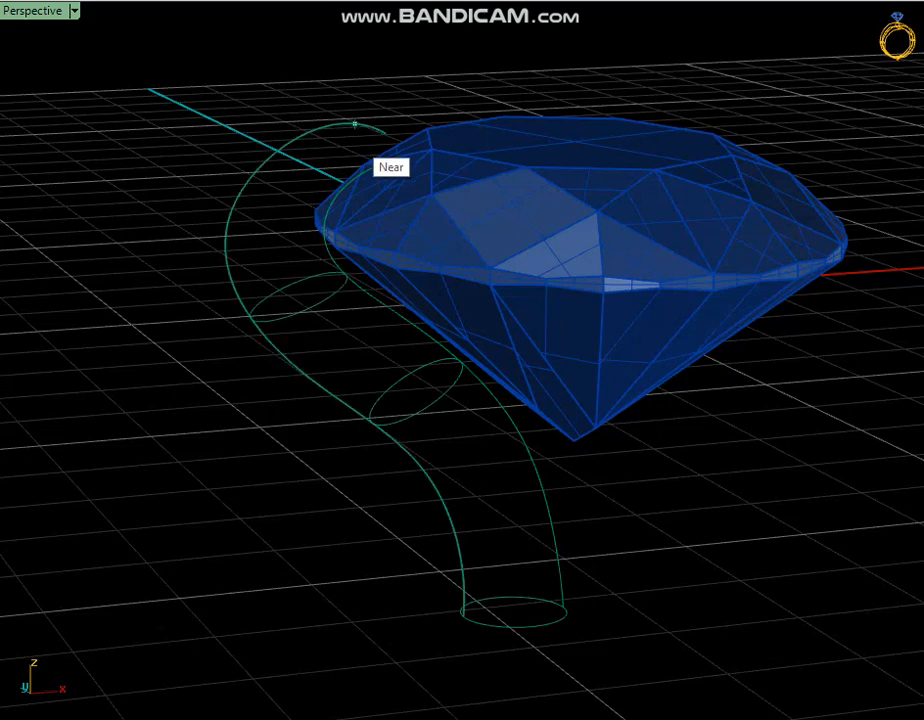
# - Draw a vertical two-point circle at the prong tip from the inner curve's end to the outer curve's end, hiding the gem
pyautogui.moveTo(333, 151); pyautogui.dragTo(145, 172, button='right')
pyautogui.scroll(4, 445, 134)
pyautogui.scroll(3, 449, 136)
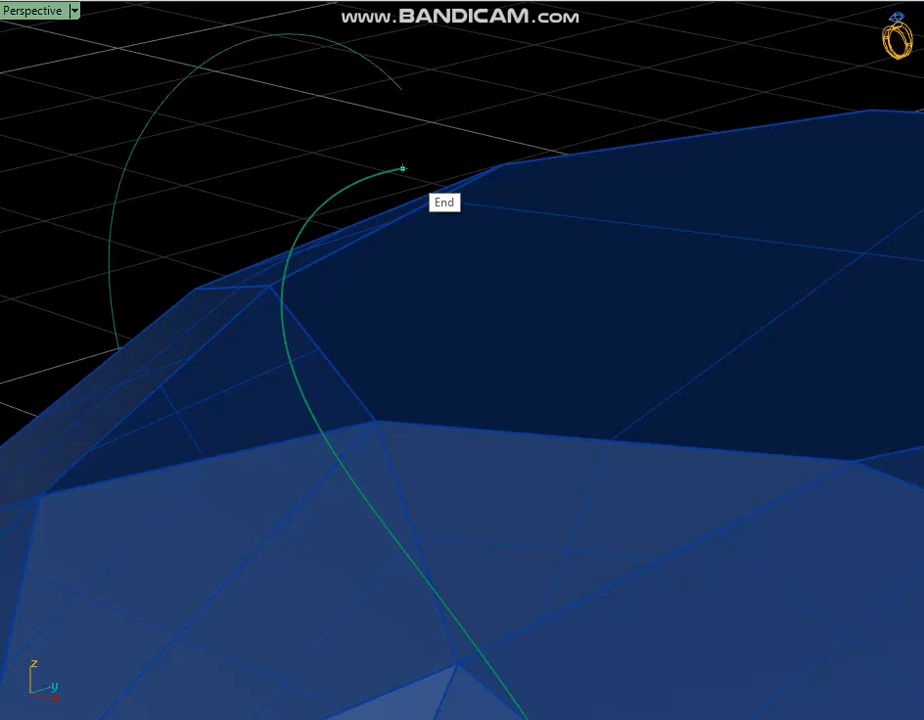
pyautogui.click(402, 168)
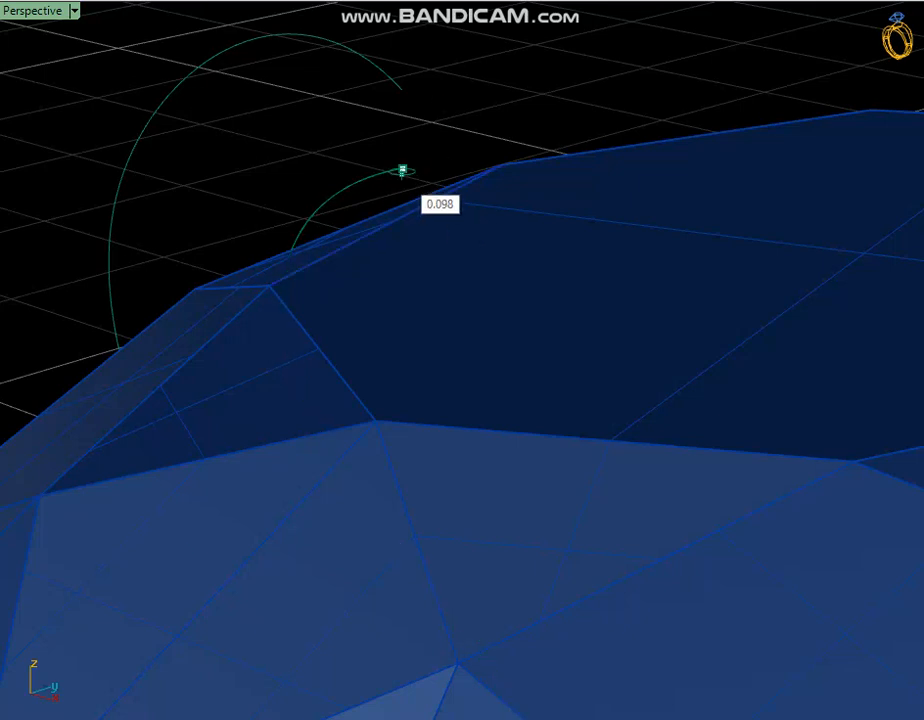
pyautogui.scroll(-2, 585, 102)
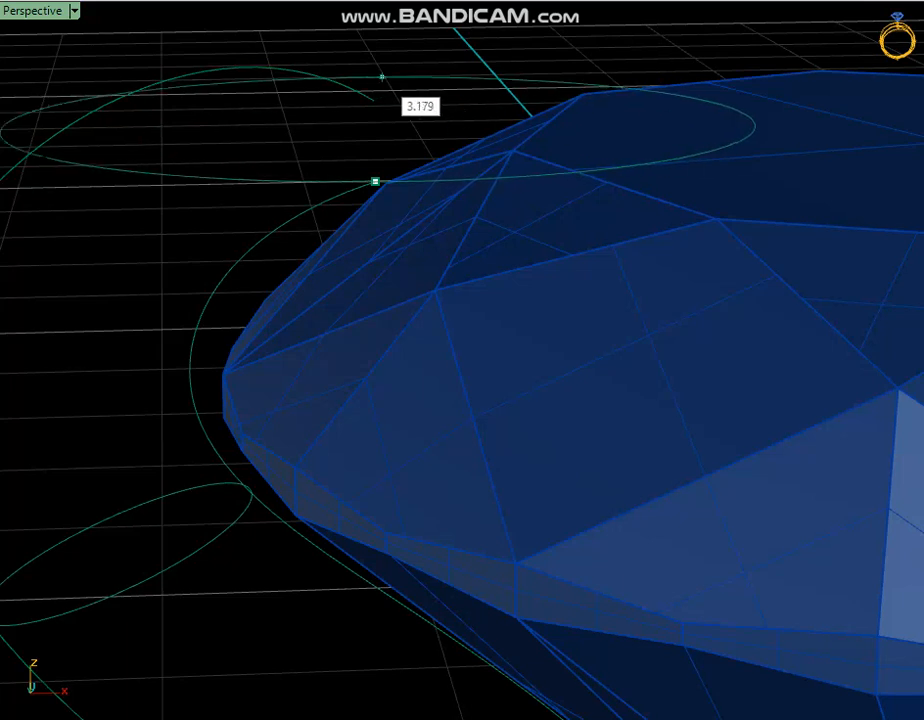
pyautogui.hotkey('ctrl', 'F3')
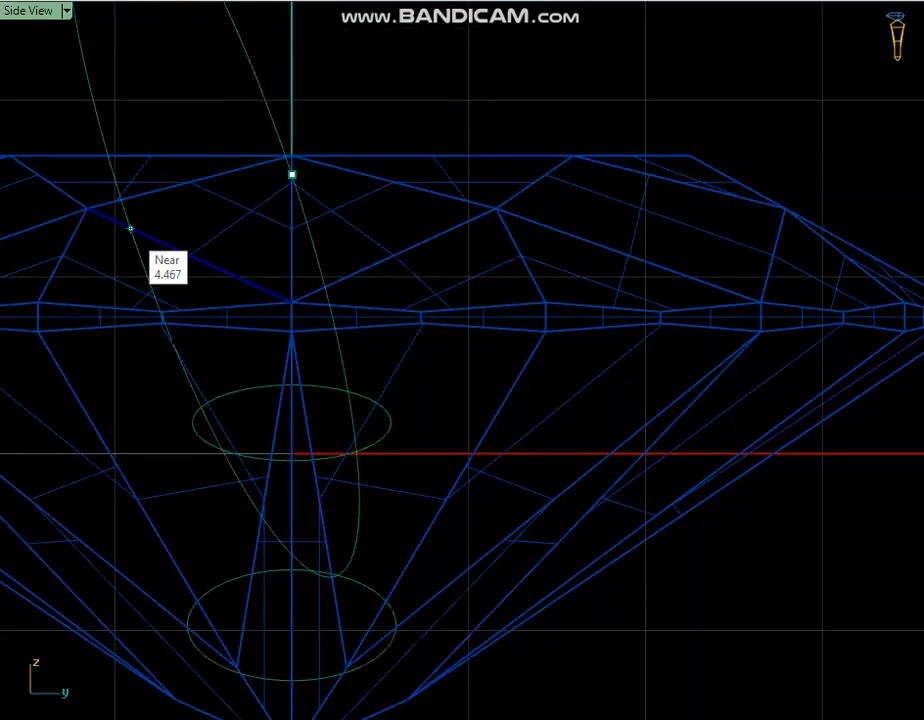
pyautogui.hotkey('ctrl', 'h')
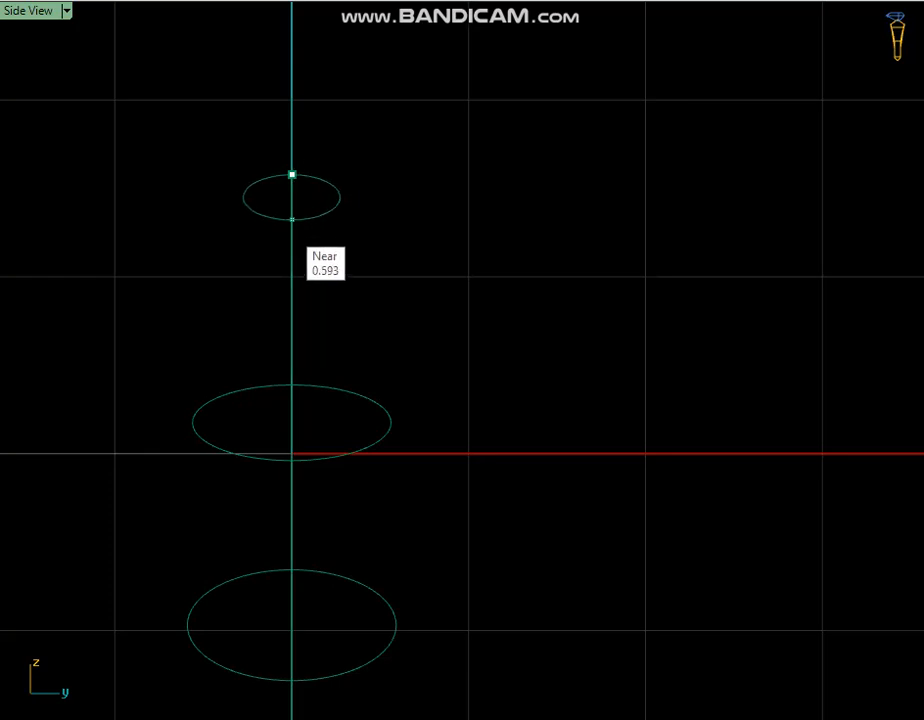
pyautogui.click(292, 174)
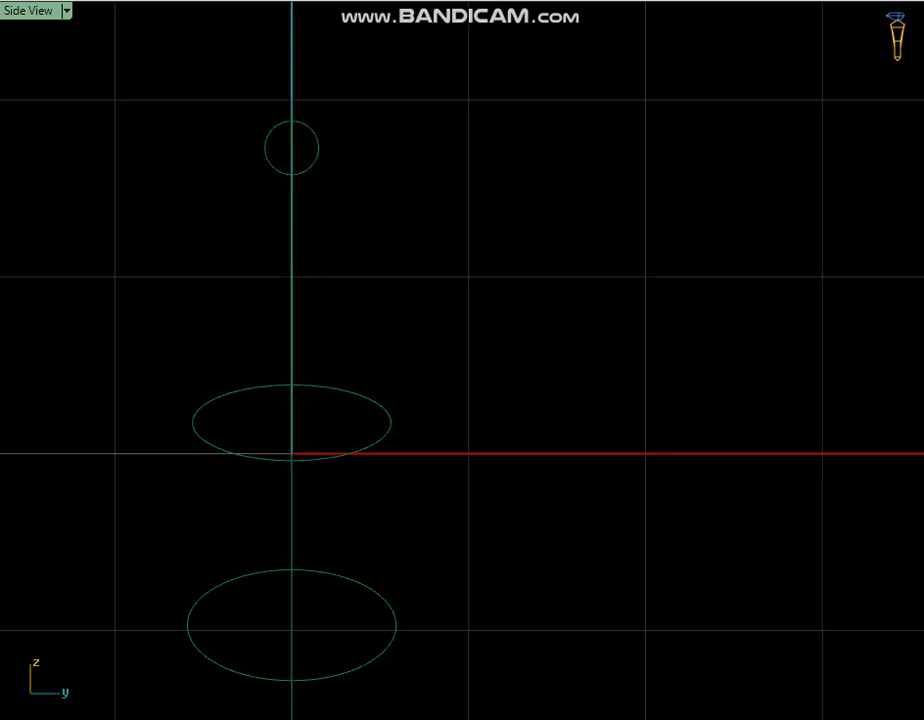
# - Sweep the four circles along the inner and outer curves into a prong surface, aligning the tip circle's seam with the others
pyautogui.hotkey('ctrl', 'F4')
pyautogui.scroll(-7, 476, 296)
pyautogui.moveTo(476, 296); pyautogui.dragTo(516, 236, button='right')
pyautogui.scroll(-2, 600, 350)
pyautogui.moveTo(349, 500); pyautogui.dragTo(347, 506)
pyautogui.scroll(-2, 443, 458)
pyautogui.moveTo(443, 458); pyautogui.dragTo(300, 472, button='right')
pyautogui.press('Escape')
pyautogui.moveTo(763, 59); pyautogui.dragTo(388, 571)
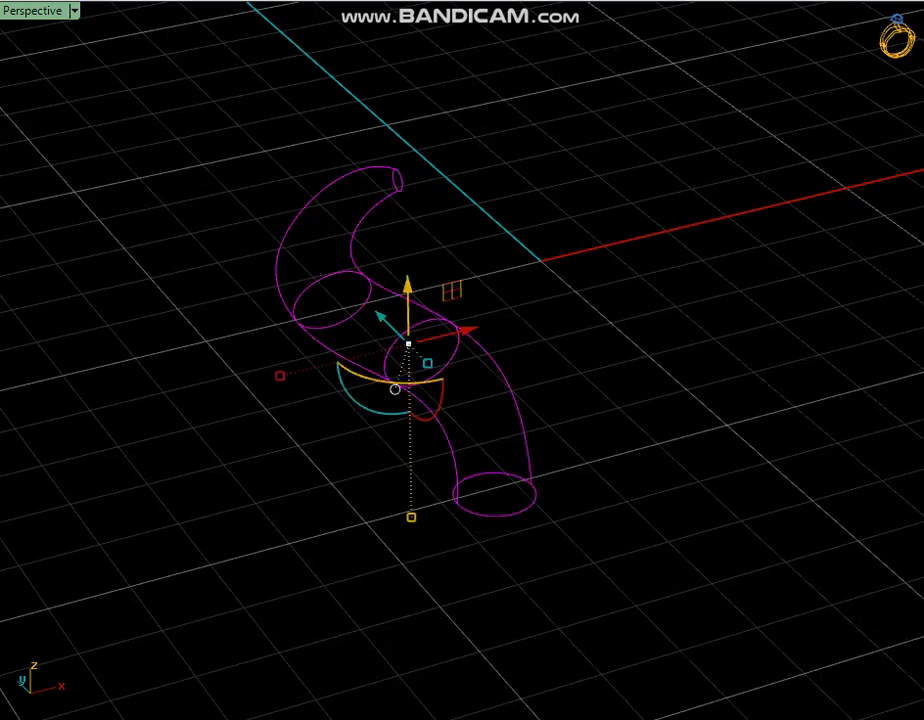
pyautogui.press('Return')
pyautogui.press('a')
pyautogui.press('Return')
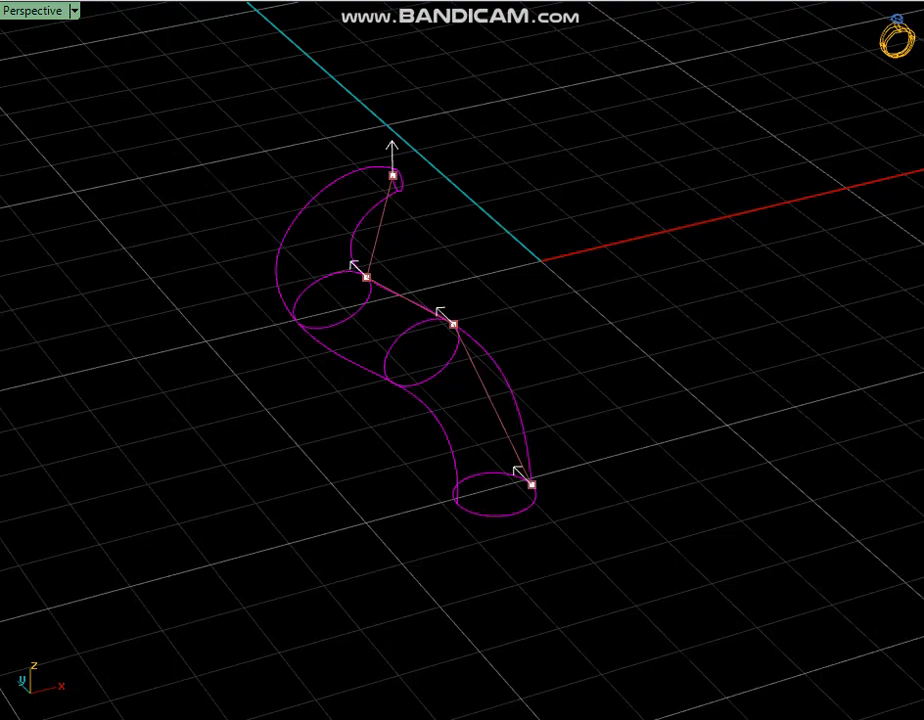
pyautogui.moveTo(235, 262); pyautogui.dragTo(198, 232, button='right')
pyautogui.scroll(2, 359, 205)
pyautogui.click(360, 204)
pyautogui.click(374, 219)
pyautogui.press('Return')
pyautogui.press('Return')
pyautogui.scroll(-6, 300, 390)
pyautogui.moveTo(270, 390); pyautogui.dragTo(396, 440, button='right')
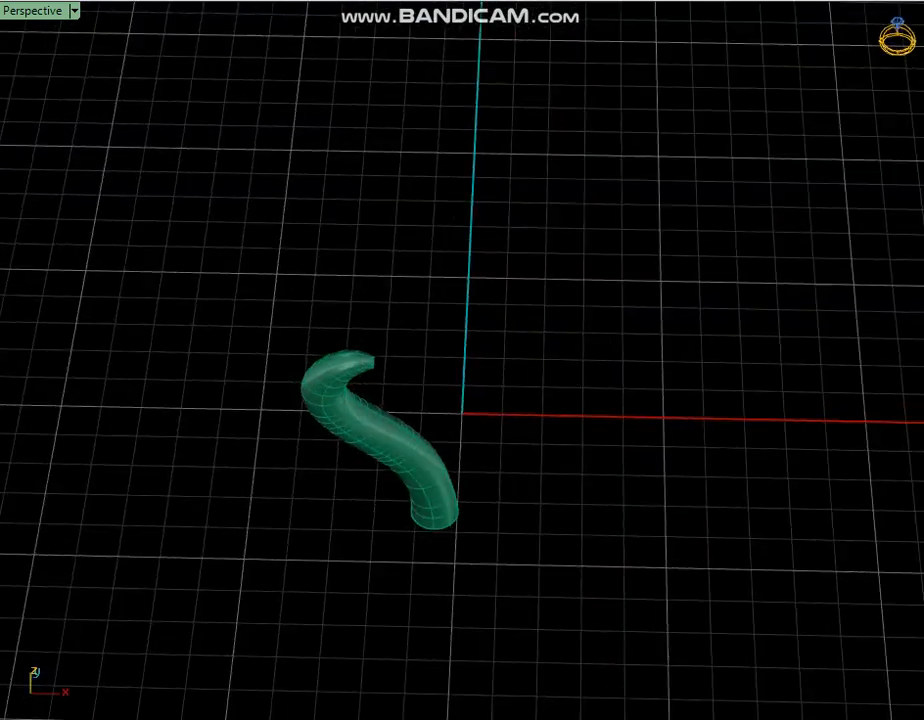
# - Cap the open ends of the swept prong surface
pyautogui.scroll(4, 396, 443)
pyautogui.click(407, 436)
pyautogui.click(335, 352)
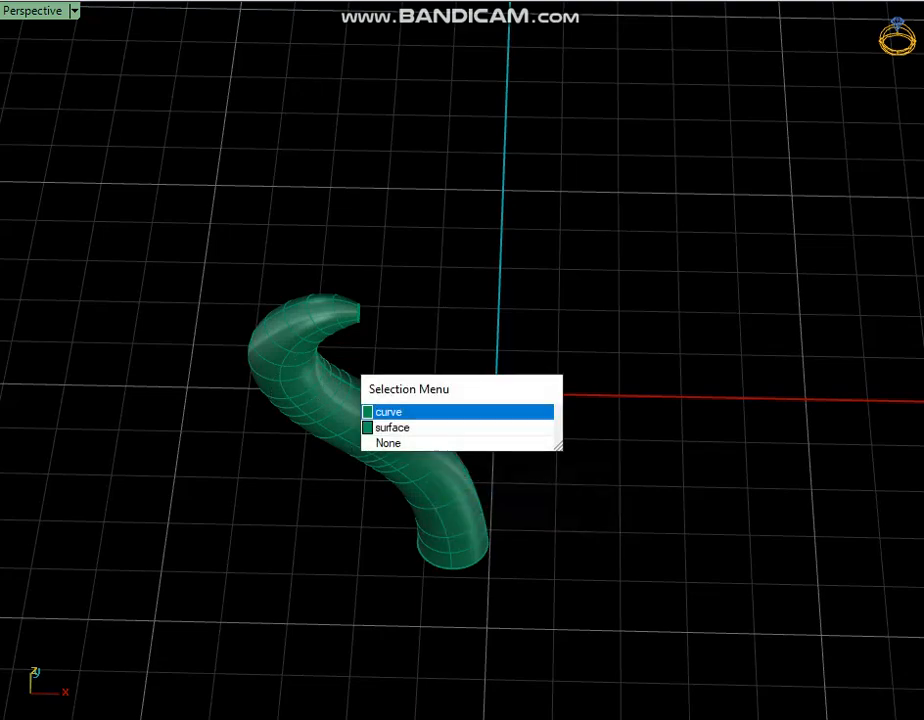
pyautogui.click(388, 427)
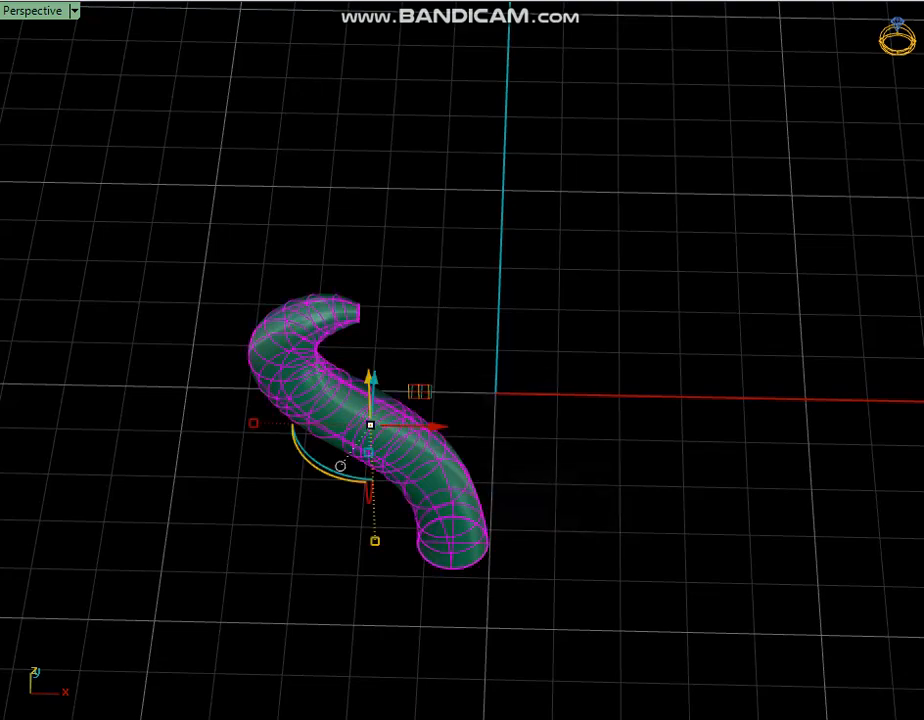
pyautogui.press('Escape')
# - Fillet the end edge of the capped prong tip
pyautogui.moveTo(400, 430); pyautogui.dragTo(270, 350, button='right')
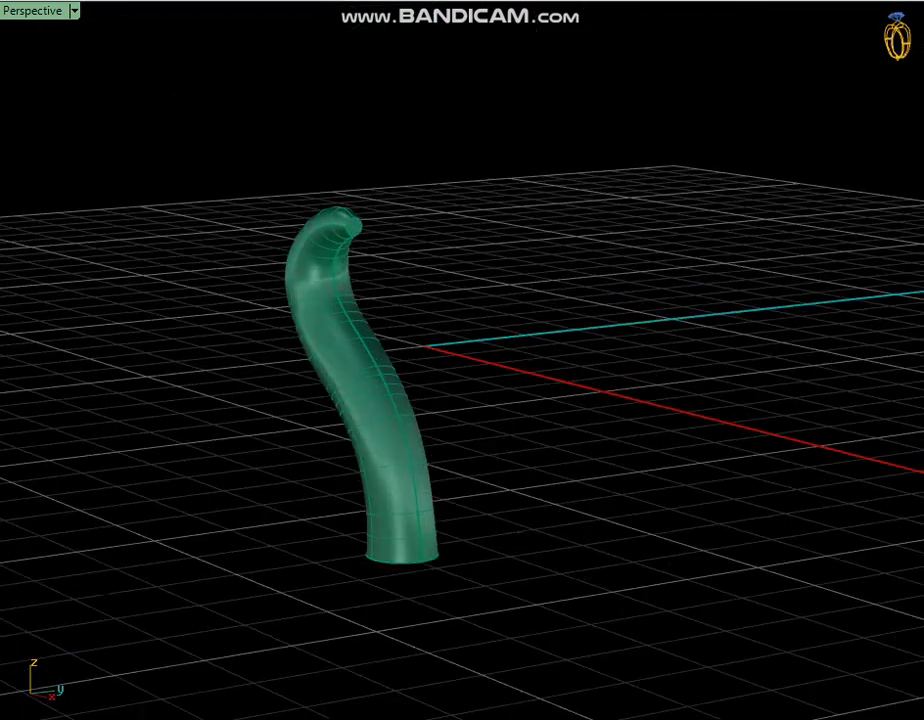
pyautogui.scroll(5, 390, 234)
pyautogui.moveTo(390, 234); pyautogui.dragTo(520, 275, button='right')
pyautogui.scroll(5, 292, 231)
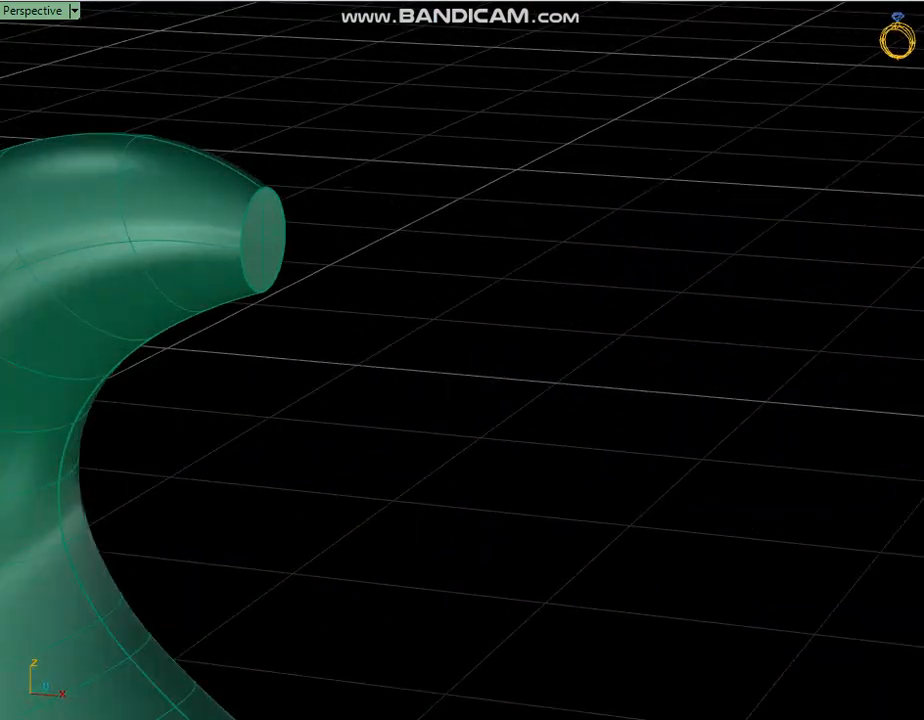
pyautogui.write('fil')
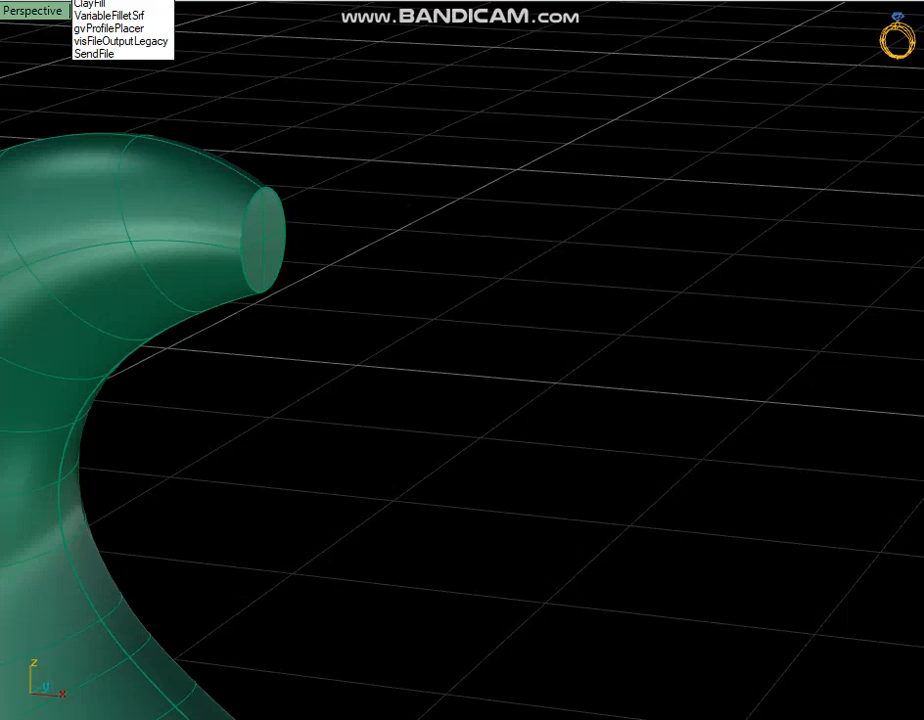
pyautogui.press('Return')
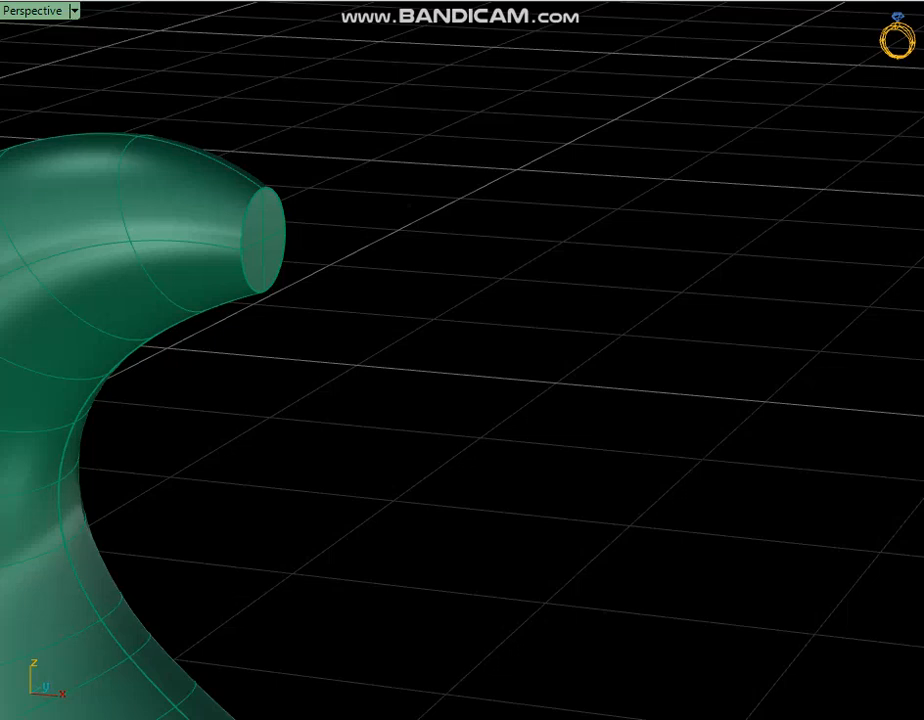
pyautogui.click(284, 225)
pyautogui.press('Return')
pyautogui.press('Return')
pyautogui.scroll(-6, 373, 207)
pyautogui.moveTo(373, 300)
pyautogui.mouseDown(button='right')
pyautogui.moveTo(368, 170)
pyautogui.moveTo(372, 245)
pyautogui.moveTo(360, 300)
pyautogui.moveTo(240, 265)
pyautogui.moveTo(400, 285)
pyautogui.moveTo(400, 160)
pyautogui.moveTo(390, 120)
pyautogui.moveTo(373, 303)
pyautogui.mouseUp(button='right')
pyautogui.scroll(8, 340, 215)
pyautogui.scroll(-10, 407, 256)
pyautogui.click(373, 303)
pyautogui.click(392, 353)
pyautogui.press('Escape')
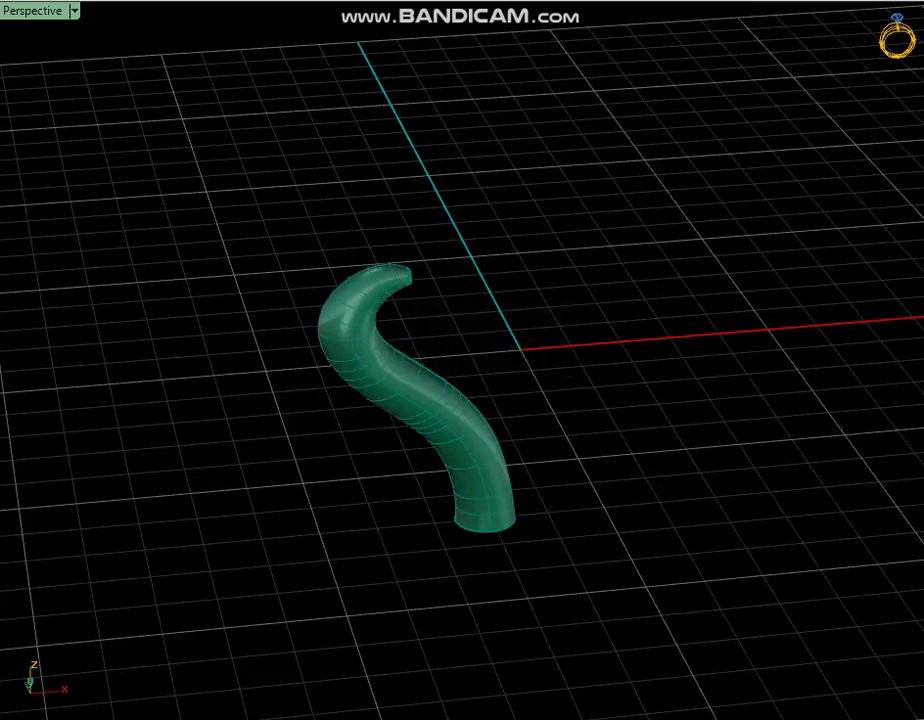
# - Show the hidden gem again beside the prong
pyautogui.hotkey('ctrl', 'z')
pyautogui.hotkey('ctrl', 'z')
pyautogui.hotkey('ctrl', 'z')
pyautogui.hotkey('ctrl', 'z')
pyautogui.hotkey('ctrl', 'z')
pyautogui.hotkey('ctrl', 'z')
# - Rotate the prong 45 degrees about the origin in the top view so it sits diagonally under the gem
pyautogui.click(296, 0)
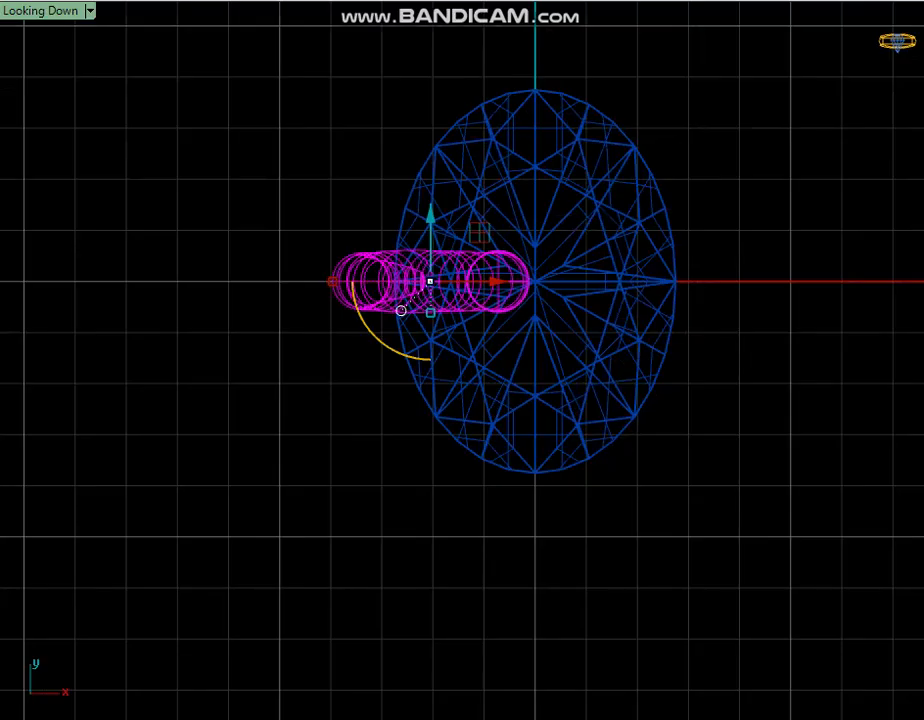
pyautogui.press('Return')
pyautogui.write('0')
pyautogui.press('Return')
pyautogui.click(139, 281)
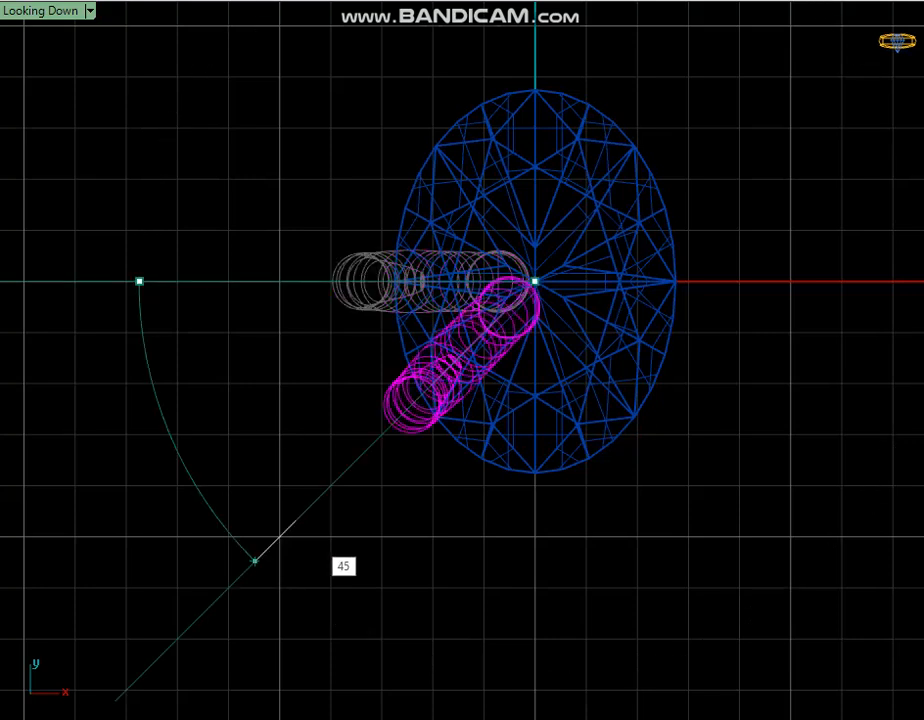
pyautogui.click(298, 526)
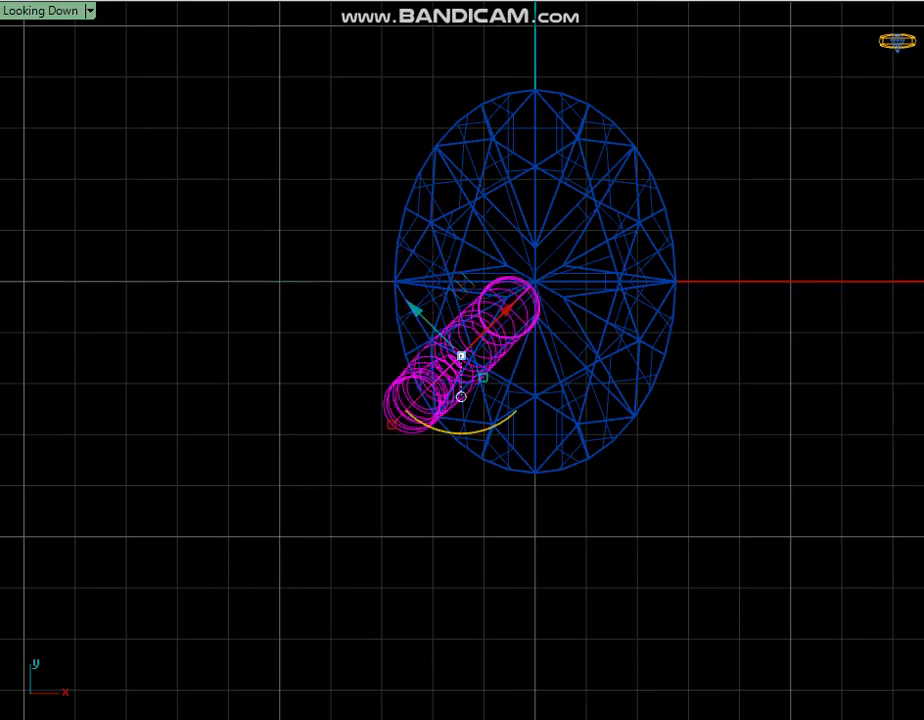
# - Scale the prong up from the origin, stretching the diagonal reference point outward to a distance of about 5.878
pyautogui.press('Escape')
pyautogui.write('0')
pyautogui.press('Return')
pyautogui.click(353, 462)
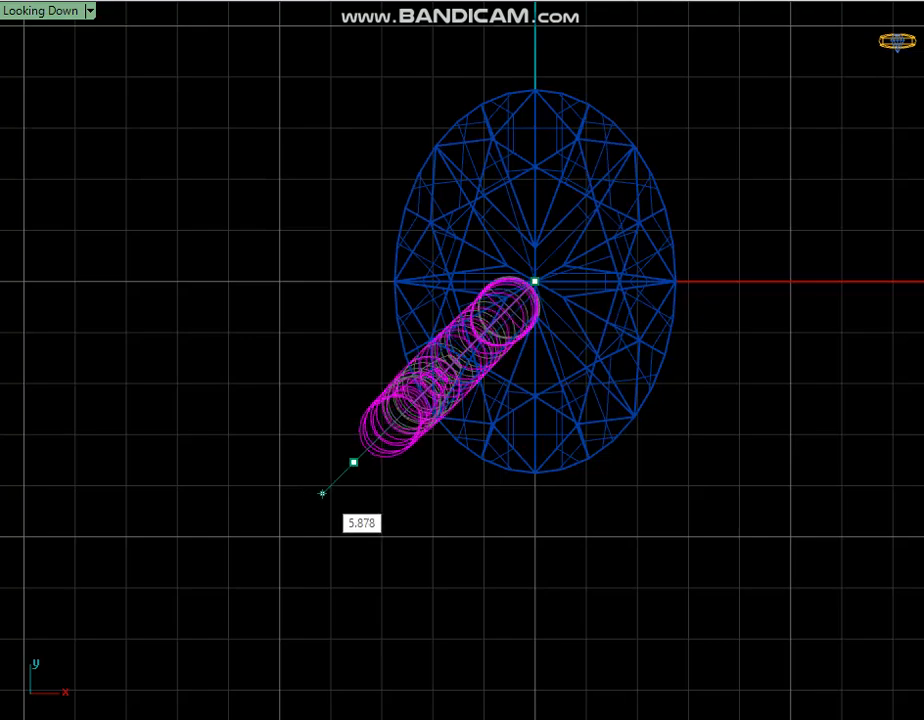
pyautogui.click(322, 493)
pyautogui.press('Escape')
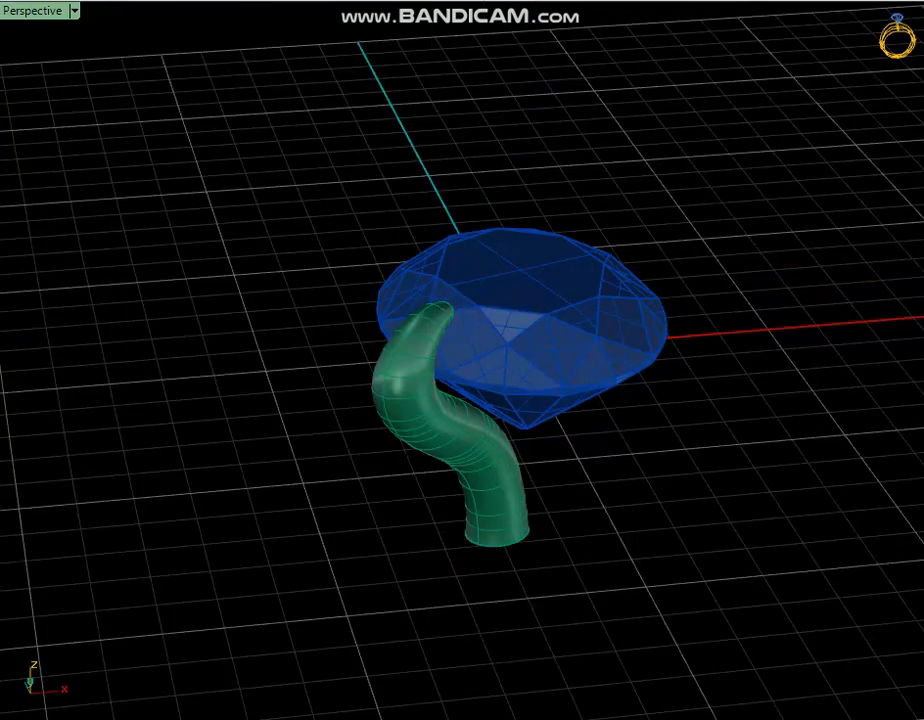
pyautogui.press('Left')
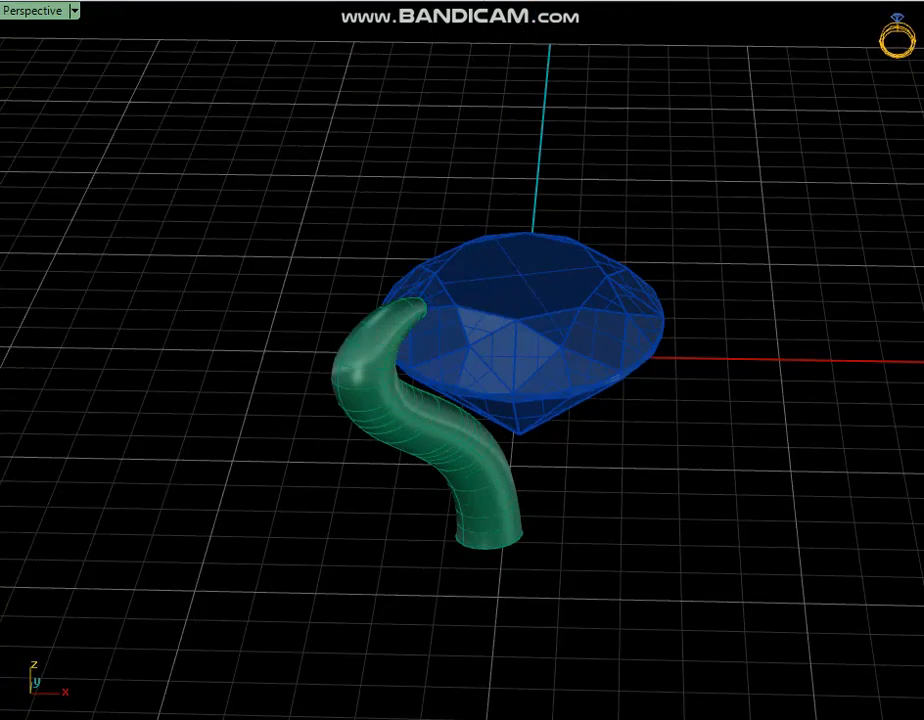
pyautogui.moveTo(470, 400); pyautogui.dragTo(485, 430, button='right')
pyautogui.scroll(-4, 485, 430)
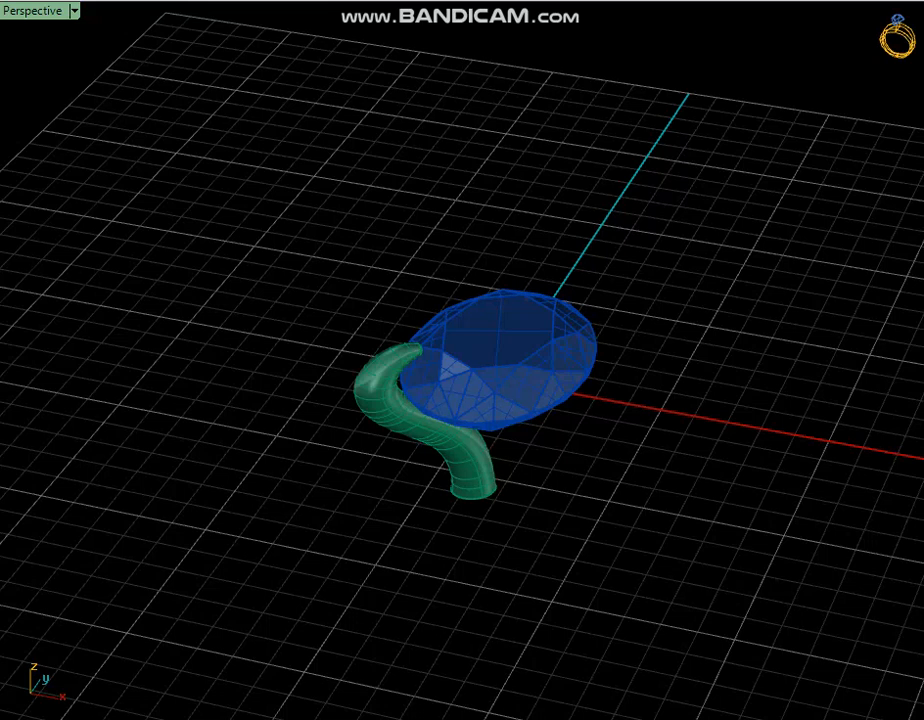
# - Scale the prong down slightly from the origin to fit it closer to the gem
pyautogui.click(418, 418)
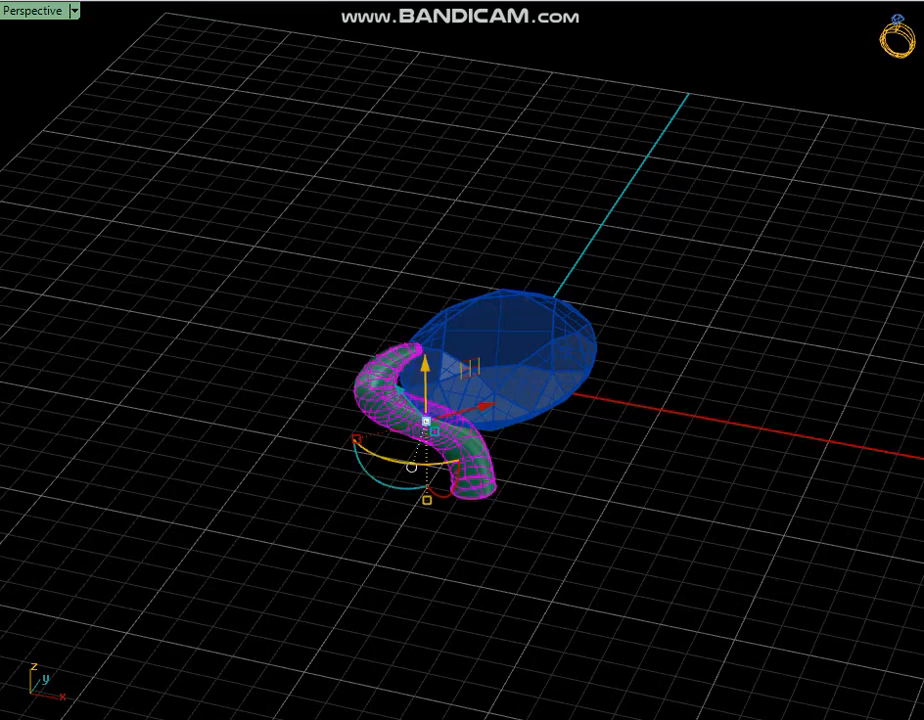
pyautogui.click(498, 380)
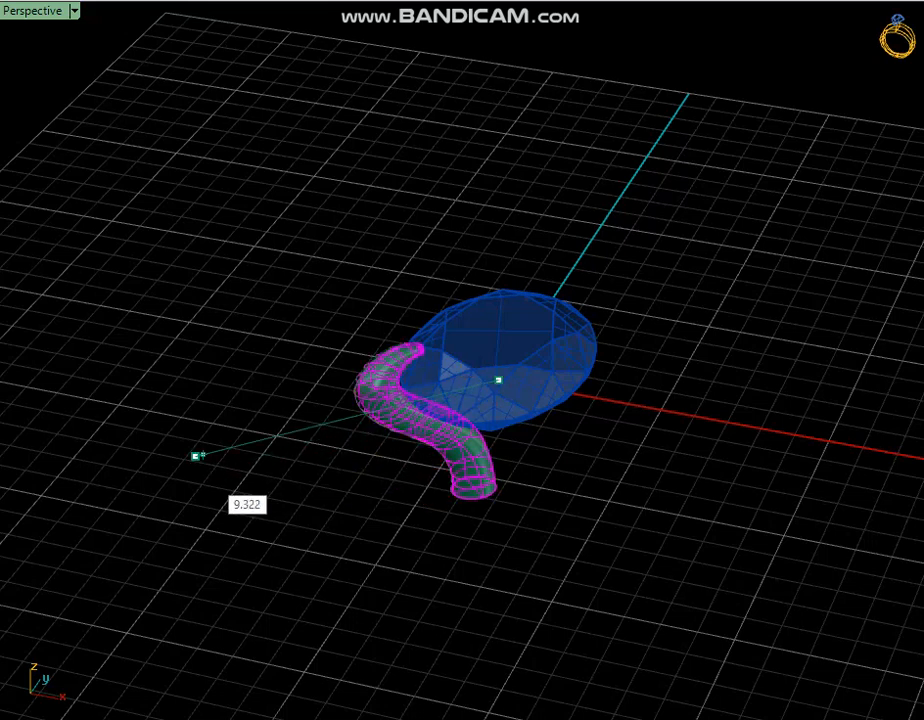
pyautogui.press('Escape')
pyautogui.press('Escape')
# - Mirror the prong horizontally, and mirror the resulting pair vertically to place four prongs around the gem
pyautogui.click(418, 418)
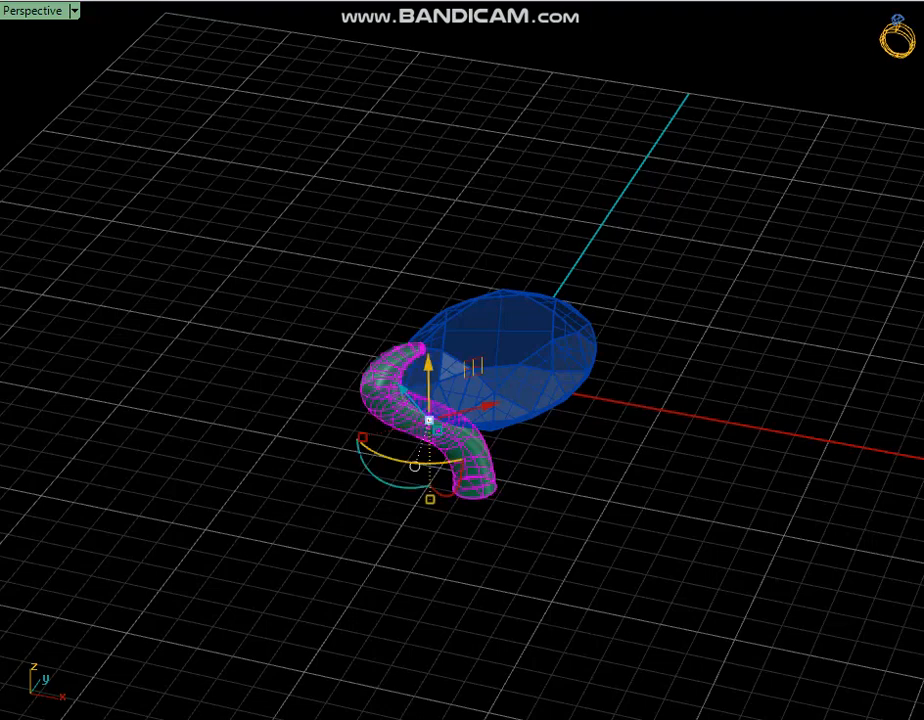
pyautogui.hotkey('alt', 'h')
pyautogui.keyDown('shift'); pyautogui.click(553, 432); pyautogui.keyUp('shift')
pyautogui.hotkey('alt', 'v')
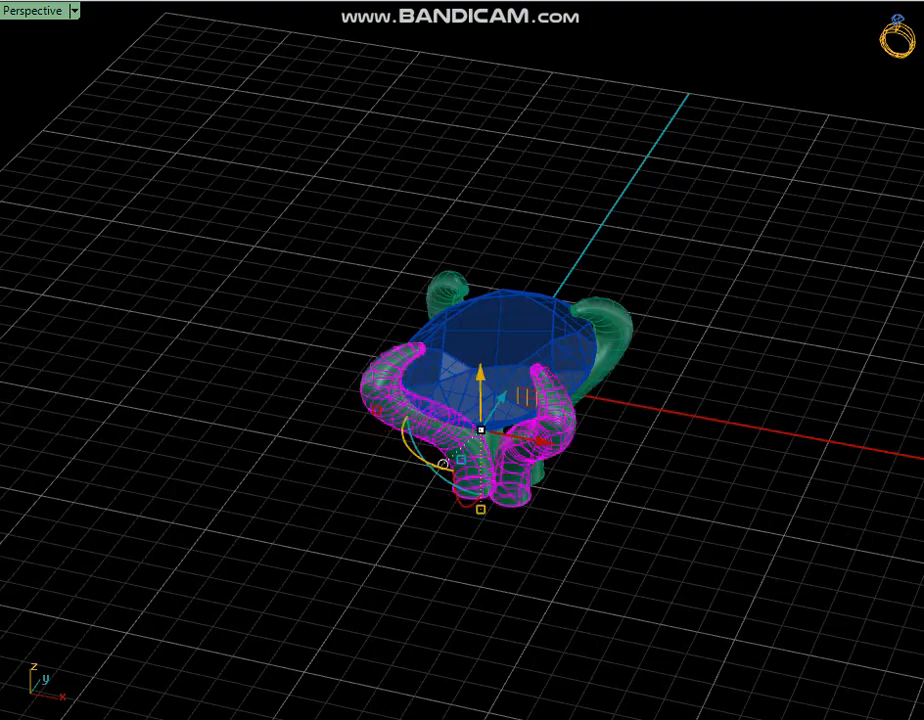
pyautogui.press('Escape')
# - Examine how the four prongs meet the gem's girdle and crown from several sides
pyautogui.scroll(-7, 490, 420)
pyautogui.moveTo(540, 430); pyautogui.dragTo(440, 410, button='right')
pyautogui.scroll(9, 460, 410)
pyautogui.moveTo(520, 440); pyautogui.dragTo(500, 430, button='right')
pyautogui.scroll(-7, 470, 400)
pyautogui.moveTo(440, 390); pyautogui.dragTo(560, 500, button='right')
pyautogui.moveTo(475, 420); pyautogui.dragTo(376, 271, button='right')
pyautogui.scroll(9, 493, 491)
# - Lower the upper control points of the cage around one prong to bring its tip down toward the gem, and delete the cage
pyautogui.click(338, 408)
pyautogui.moveTo(338, 408); pyautogui.dragTo(300, 386, button='right')
pyautogui.press('Escape')
pyautogui.moveTo(175, 268); pyautogui.dragTo(545, 328)
pyautogui.scroll(4, 320, 300)
pyautogui.moveTo(415, 225); pyautogui.dragTo(415, 248)
pyautogui.press('Escape')
pyautogui.moveTo(237, 289); pyautogui.dragTo(176, 370)
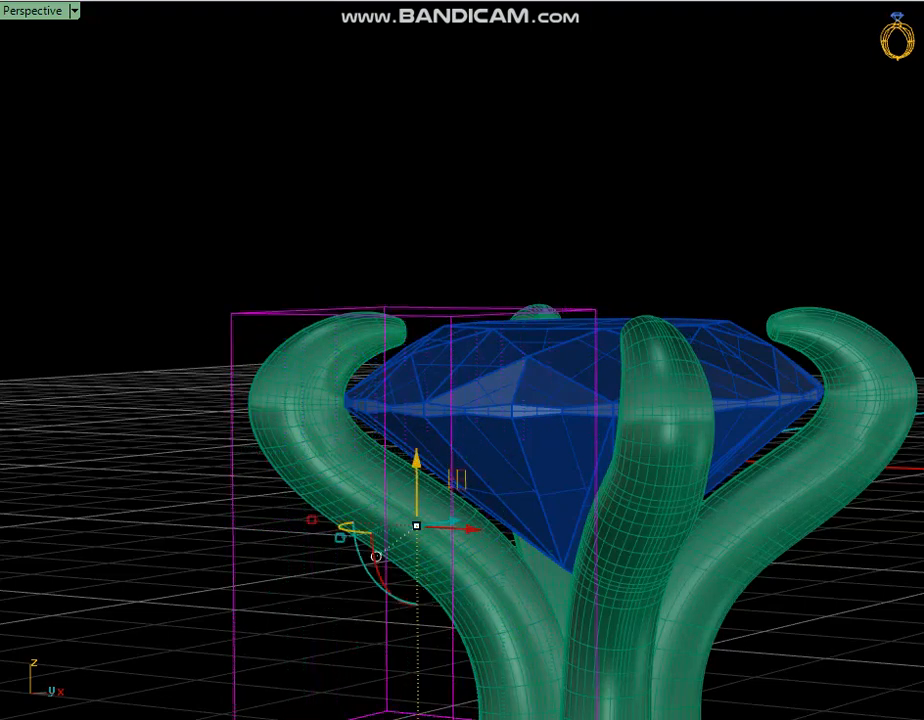
pyautogui.press('Delete')
# - Add a circular finger rail centred on the origin in the through-finger view
pyautogui.scroll(-7, 238, 352)
pyautogui.moveTo(238, 352); pyautogui.dragTo(420, 555, button='right')
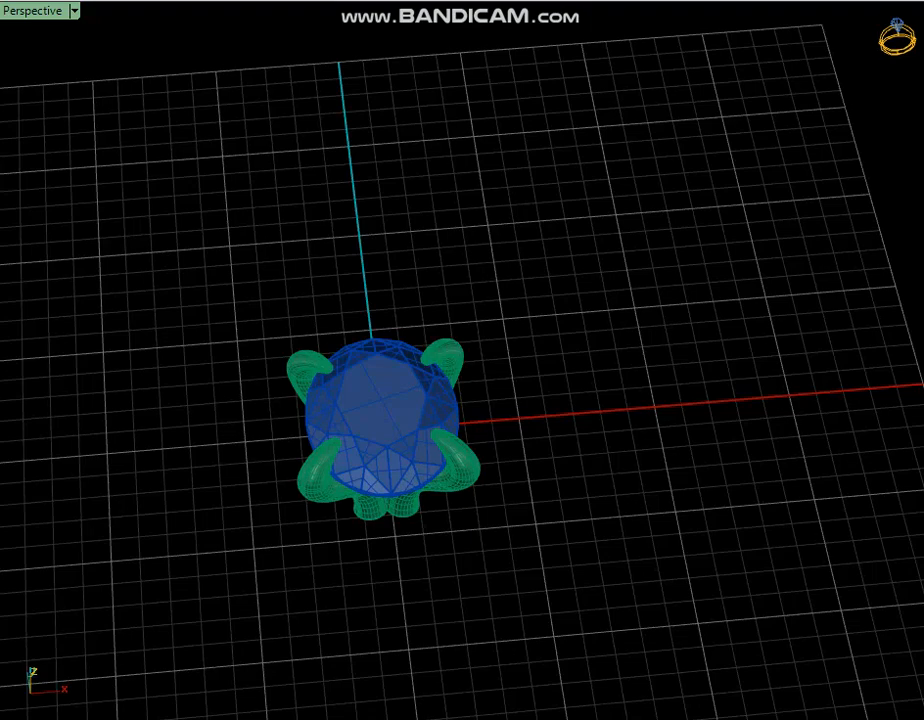
pyautogui.hotkey('ctrl', 'F2')
pyautogui.scroll(-10, 305, 223)
pyautogui.moveTo(305, 223); pyautogui.dragTo(343, 268, button='right')
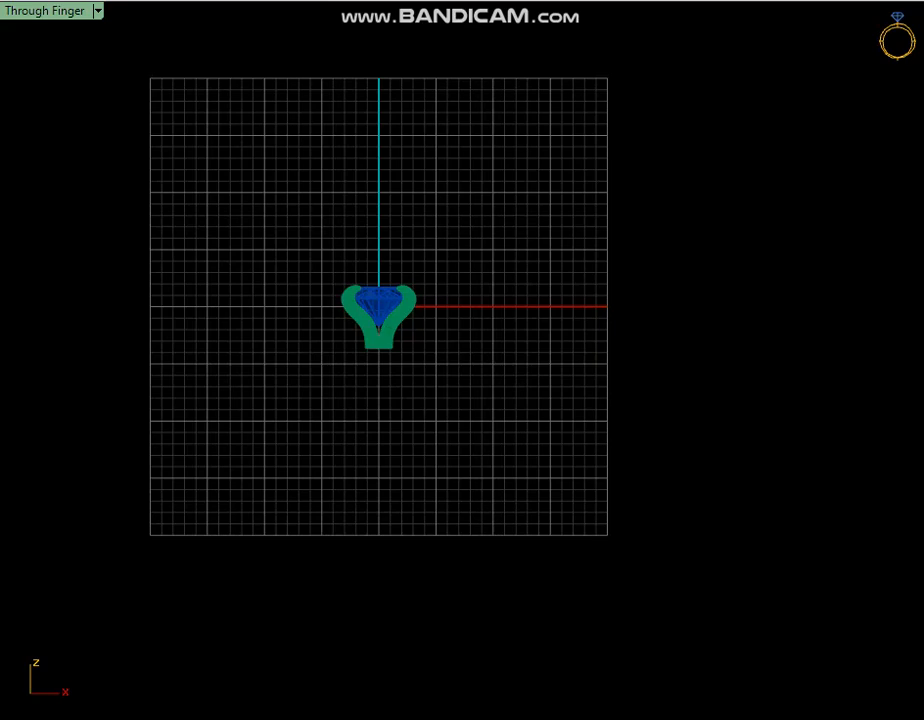
pyautogui.moveTo(459, 183); pyautogui.dragTo(400, 236)
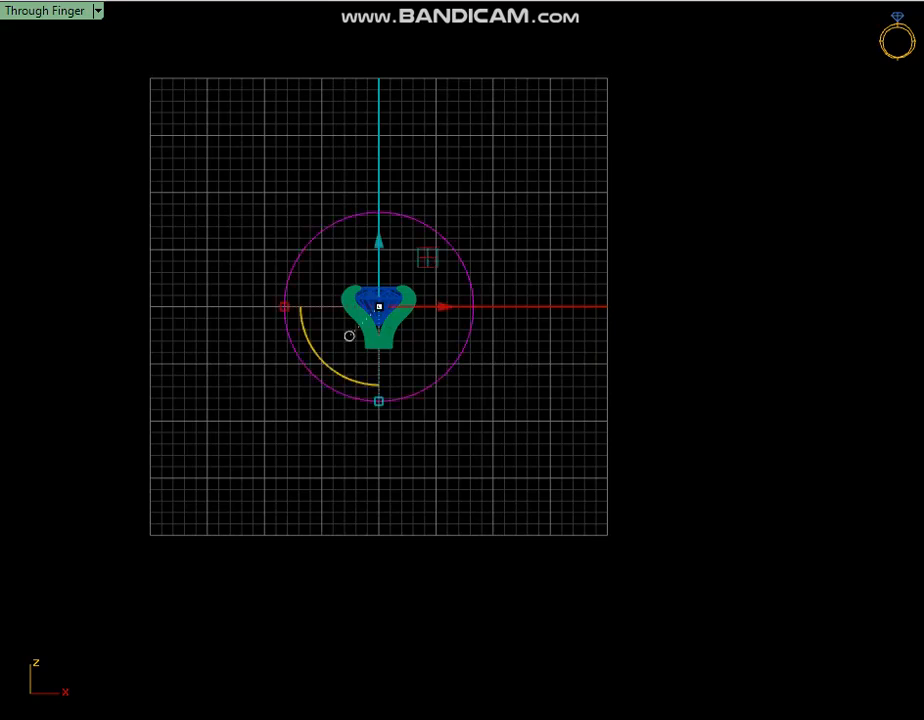
# - Add a profile at the bottom of the finger rail and narrow its width to about a quarter
pyautogui.hotkey('ctrl', 'F4')
pyautogui.moveTo(600, 590); pyautogui.dragTo(490, 490, button='right')
pyautogui.moveTo(594, 560); pyautogui.dragTo(518, 495)
pyautogui.press('F6')
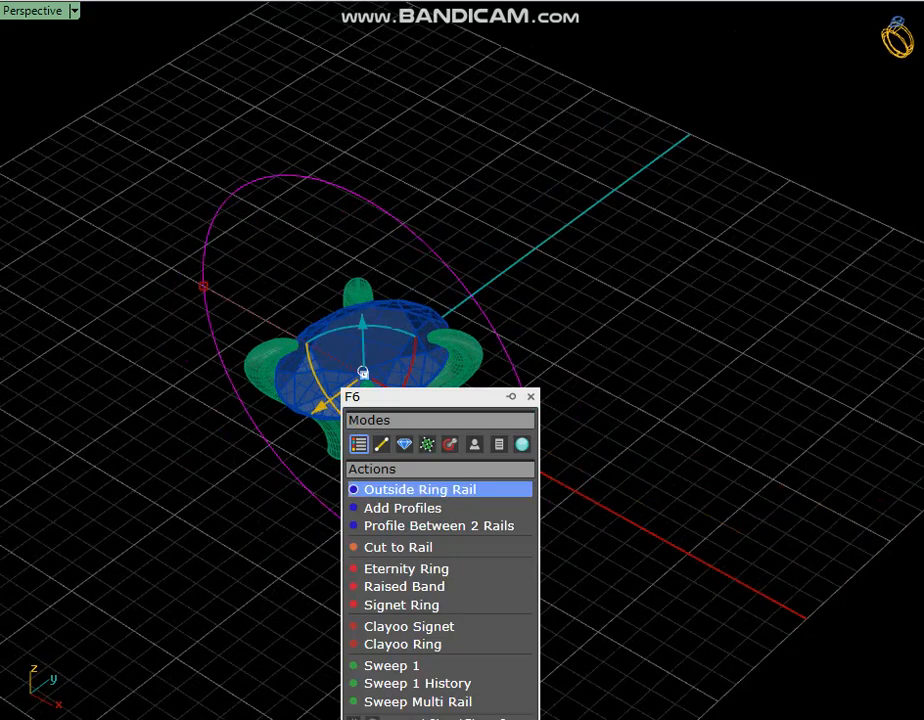
pyautogui.click(440, 507)
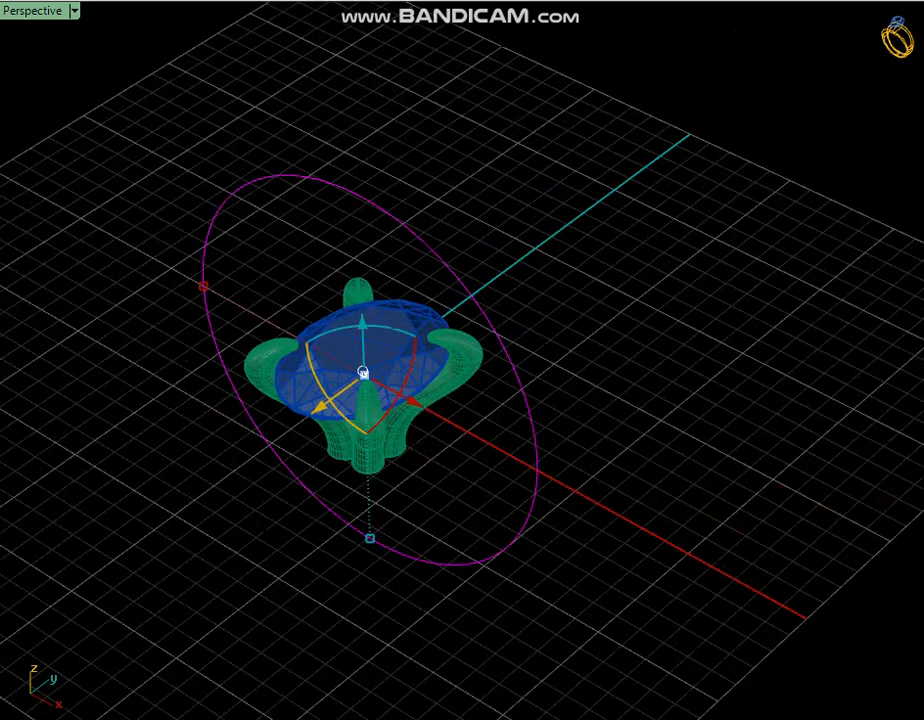
pyautogui.moveTo(500, 520); pyautogui.dragTo(395, 490, button='right')
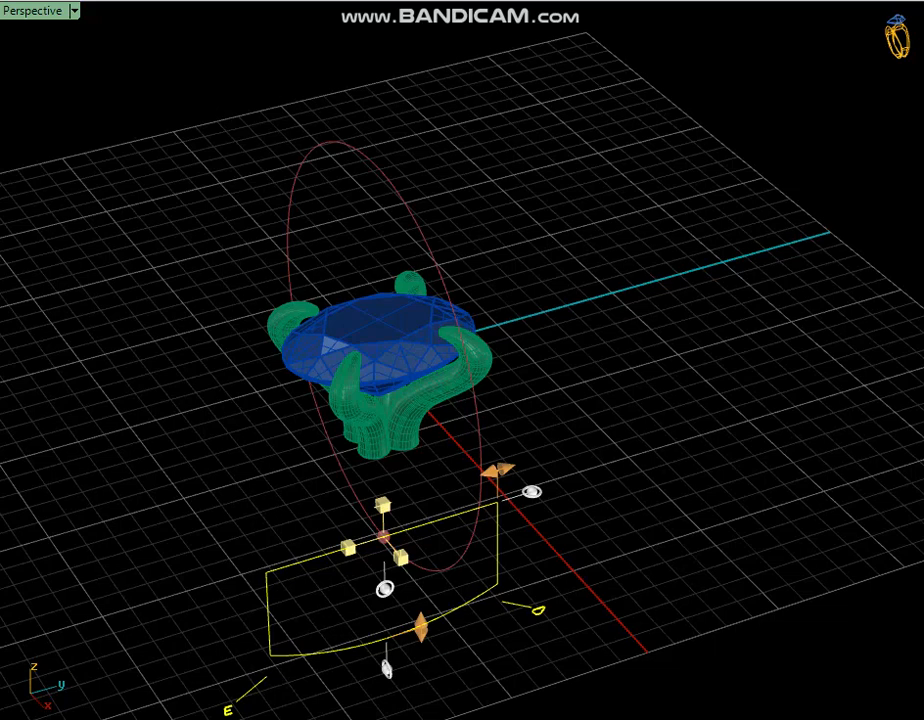
pyautogui.moveTo(498, 470); pyautogui.dragTo(412, 495)
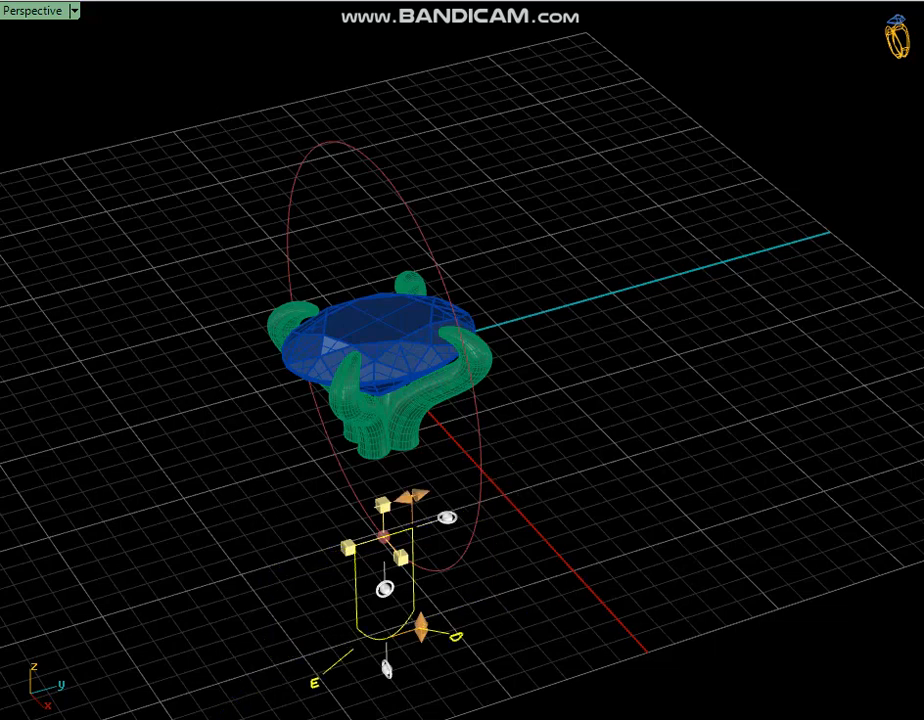
# - Reduce the height of the band profile at the bottom of the finger rail to about a third
pyautogui.moveTo(420, 628); pyautogui.dragTo(417, 557)
pyautogui.press('Return')
# - Sweep the profile around the finger rail to form the ring band, and delete the rail and profile curves
pyautogui.moveTo(422, 631); pyautogui.dragTo(380, 531)
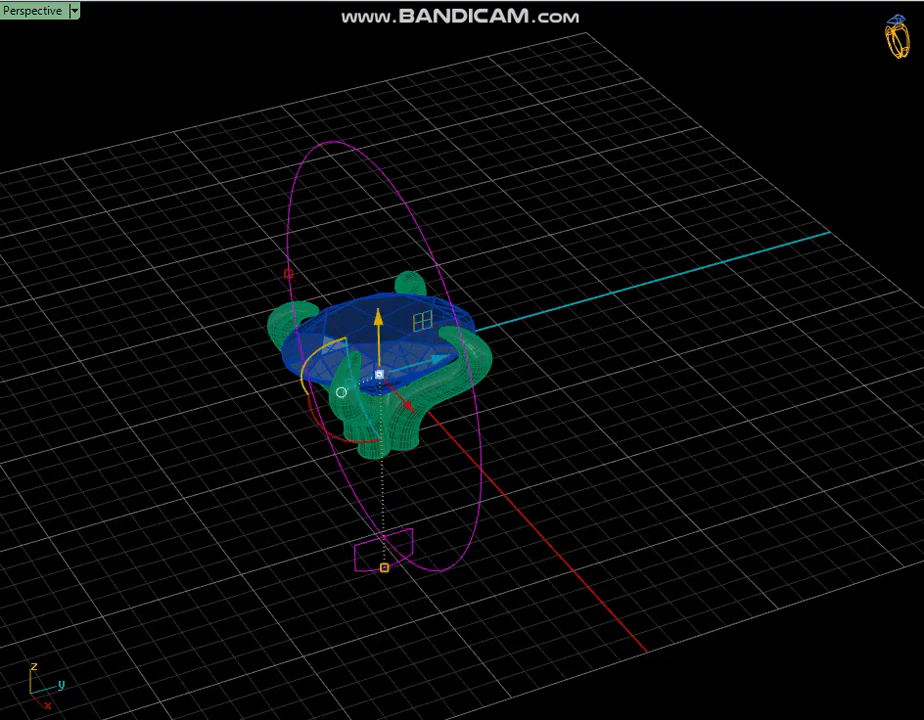
pyautogui.press('Return')
pyautogui.press('Return')
pyautogui.moveTo(420, 430); pyautogui.dragTo(620, 350, button='right')
pyautogui.press('Return')
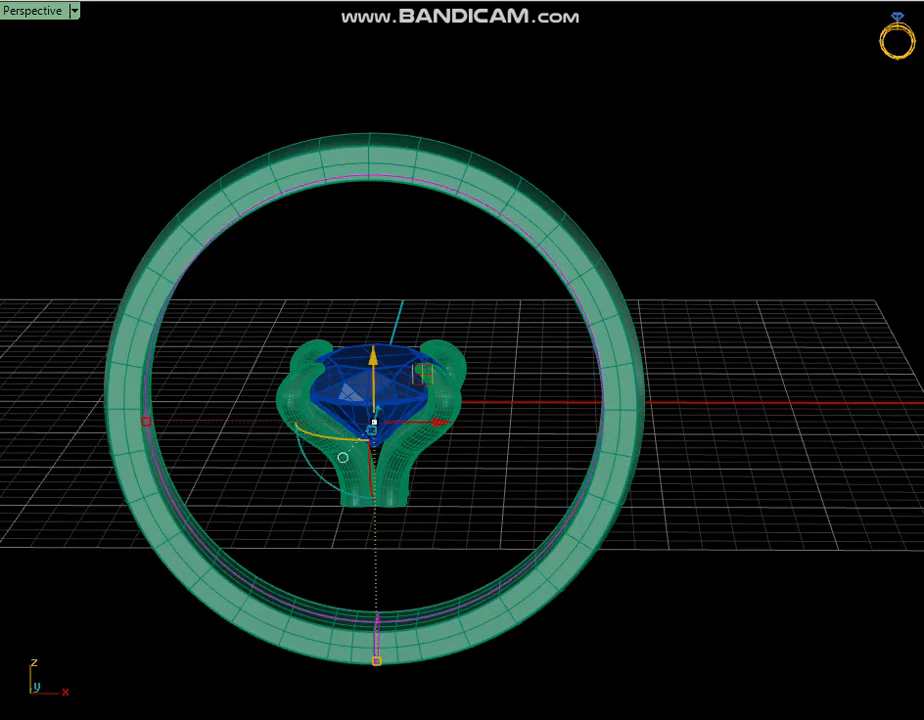
pyautogui.press('Delete')
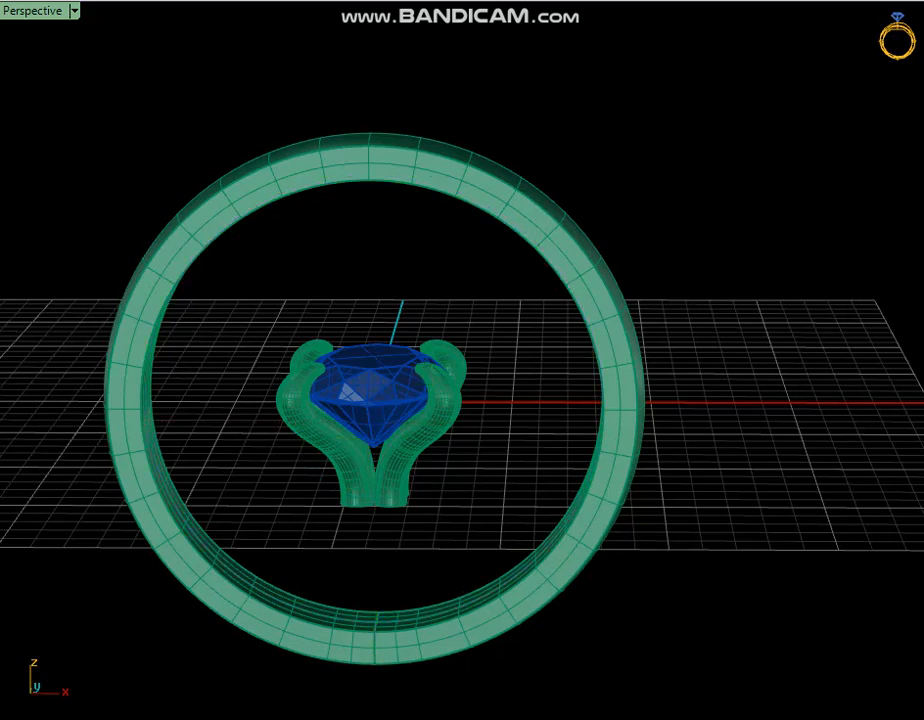
# - Raise the gem and its four prongs together until the prong bases sit on top of the band
pyautogui.moveTo(508, 427); pyautogui.dragTo(291, 307)
pyautogui.scroll(-6, 398, 448)
pyautogui.moveTo(384, 371); pyautogui.dragTo(386, 194)
pyautogui.press('Escape')
# - Create an outline curve of the gem at its girdle and move the curve down slightly below the girdle
pyautogui.moveTo(490, 225); pyautogui.dragTo(670, 240, button='right')
pyautogui.scroll(8, 350, 240)
pyautogui.scroll(-4, 430, 285)
pyautogui.scroll(-4, 430, 285)
pyautogui.moveTo(590, 180); pyautogui.dragTo(290, 210, button='right')
pyautogui.scroll(8, 335, 242)
pyautogui.click(320, 225)
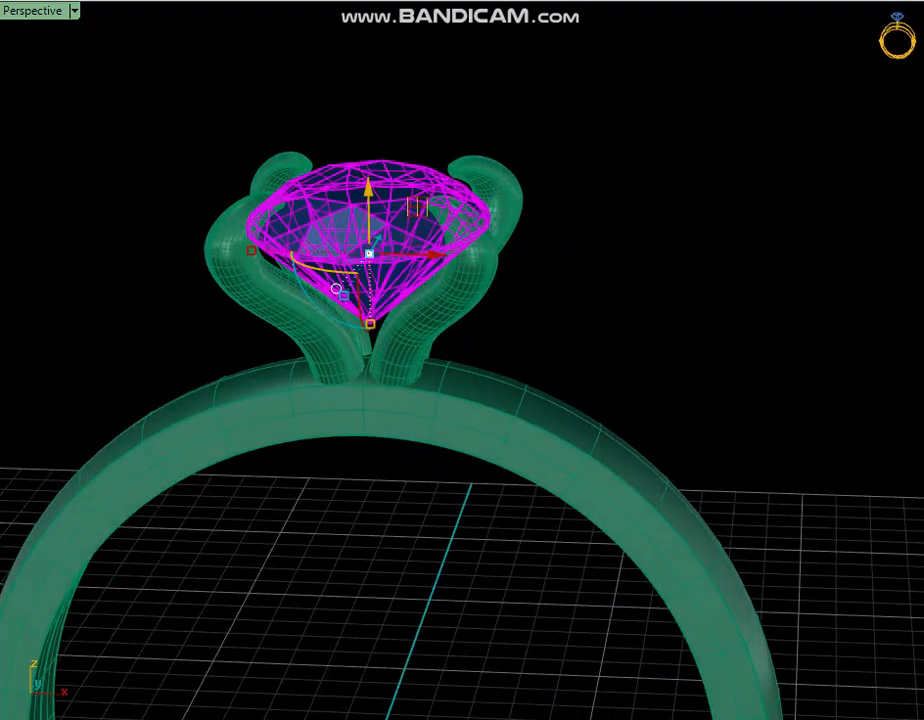
pyautogui.doubleClick(368, 254)
pyautogui.press('Escape')
pyautogui.scroll(8, 368, 257)
pyautogui.click(368, 264)
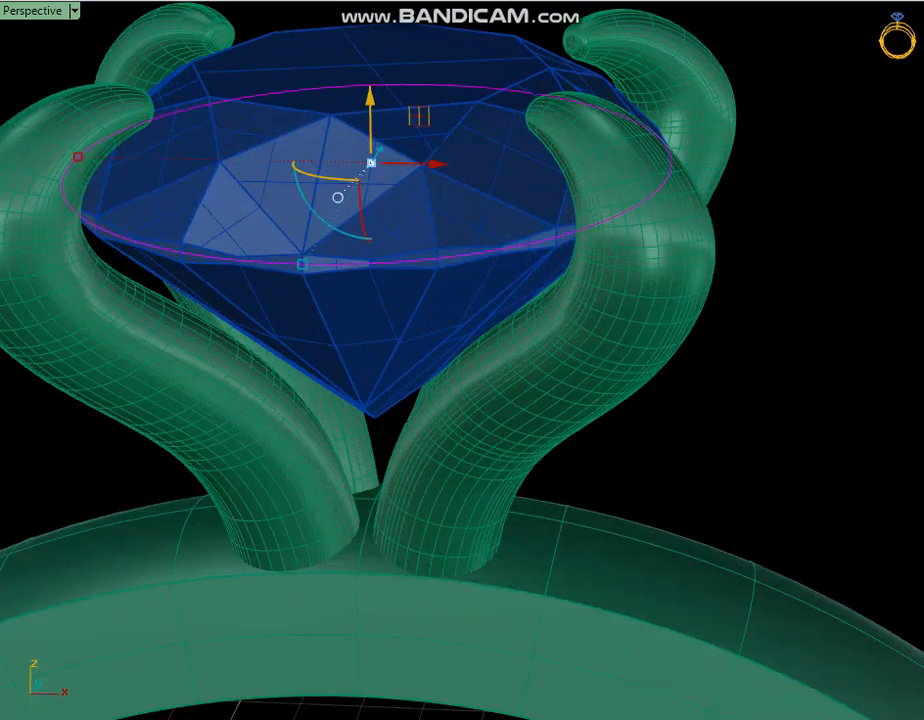
pyautogui.moveTo(370, 92); pyautogui.dragTo(370, 146)
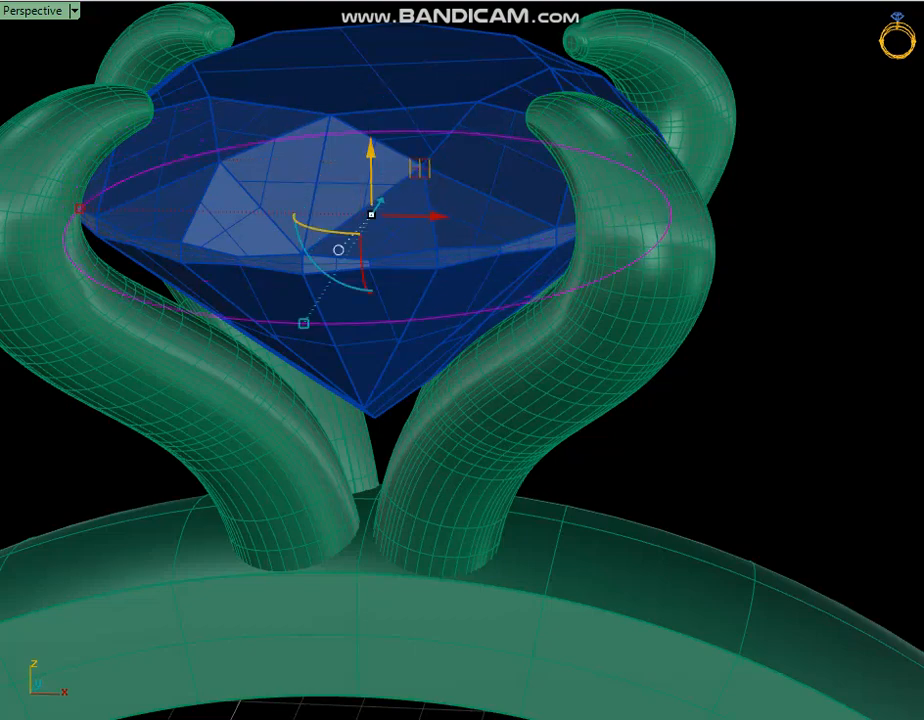
# - Scale the gem outline curve down uniformly so it lies slightly inside the girdle
pyautogui.moveTo(520, 215); pyautogui.dragTo(540, 320, button='right')
pyautogui.scroll(-4, 540, 320)
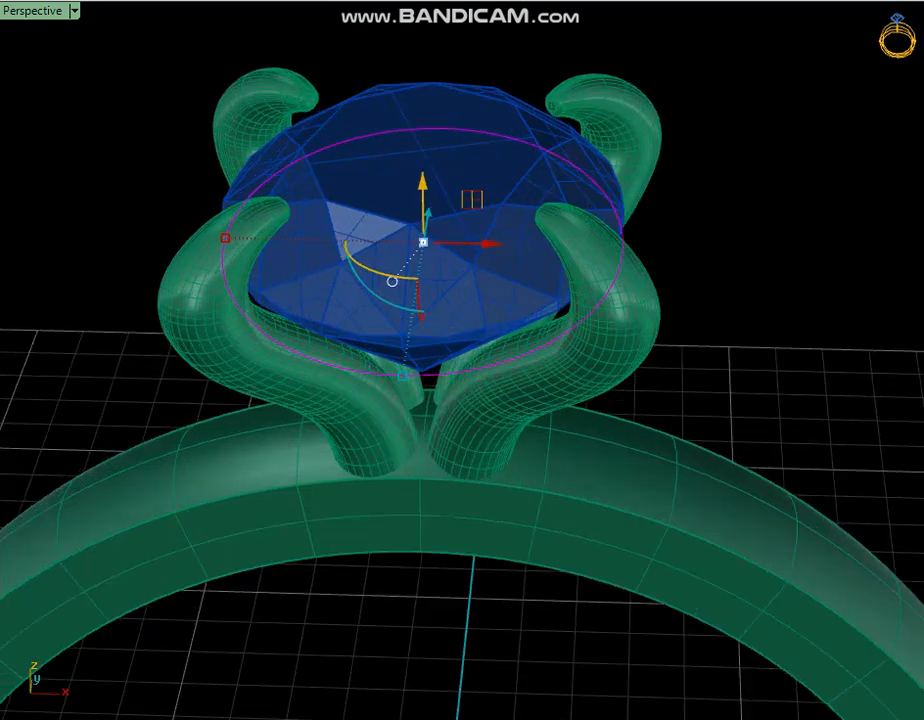
pyautogui.scroll(2, 230, 225)
pyautogui.keyDown('shift'); pyautogui.moveTo(220, 242); pyautogui.dragTo(246, 242); pyautogui.keyUp('shift')
# - Offset the outline curve inward and extrude the two curves into a solid bearing ring between the prongs, with the gem hidden
pyautogui.press('Return')
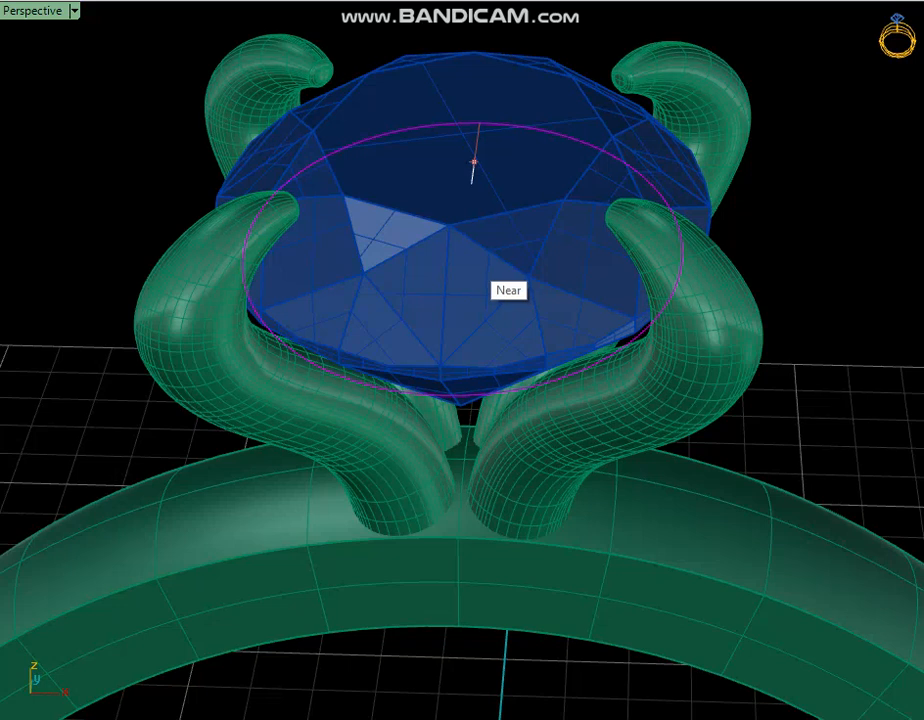
pyautogui.press('Escape')
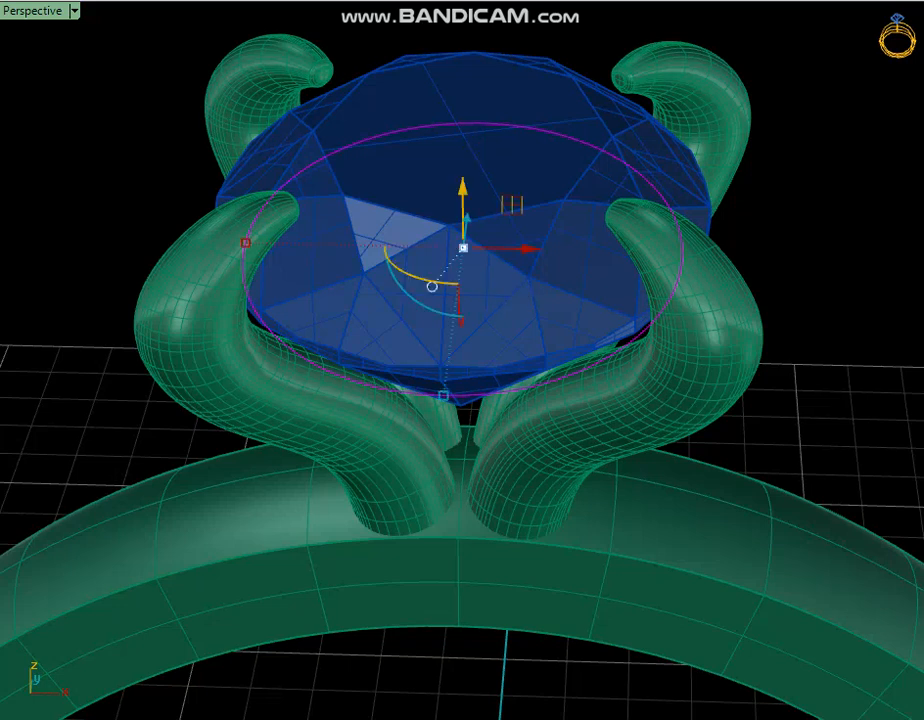
pyautogui.press('Escape')
pyautogui.press('Return')
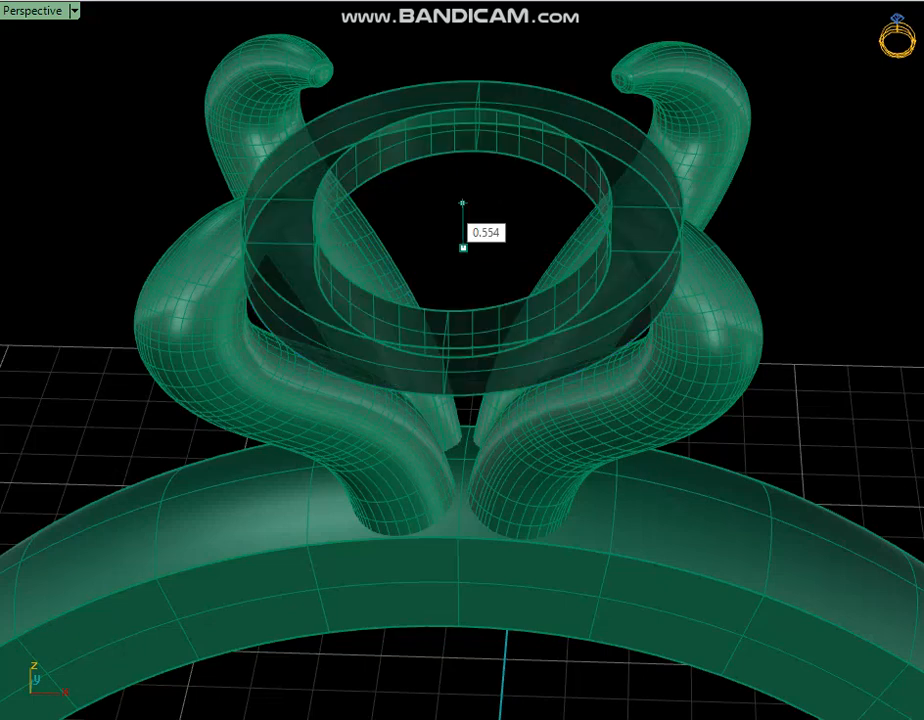
pyautogui.press('b')
pyautogui.press('Return')
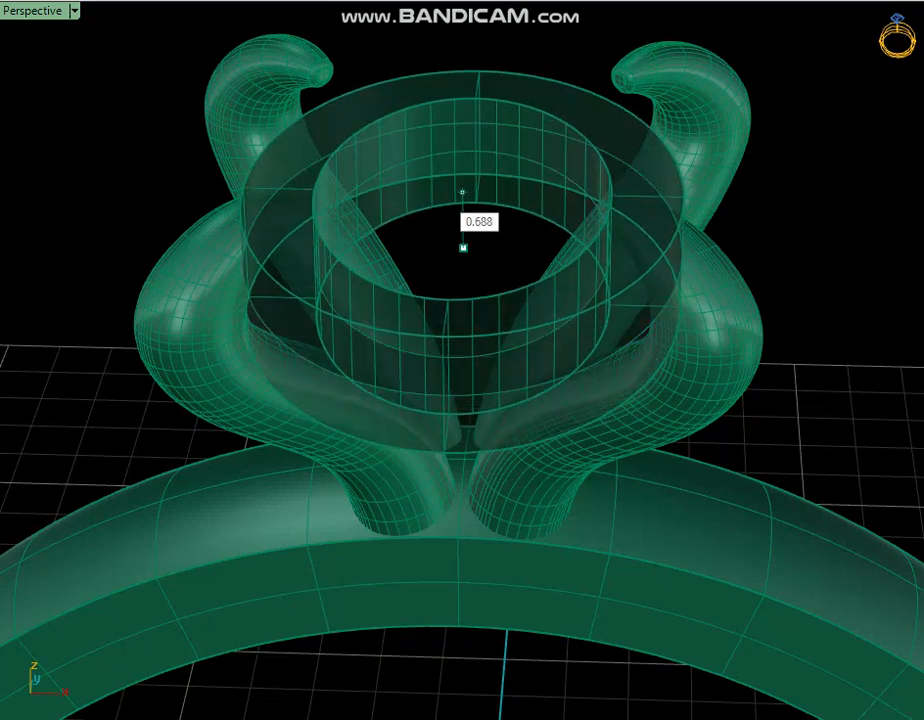
pyautogui.press('b')
pyautogui.press('Return')
pyautogui.press('Return')
pyautogui.press('Escape')
# - Adjust the bearing ring's height and lower it slightly between the four prongs
pyautogui.moveTo(470, 310); pyautogui.dragTo(430, 245, button='right')
pyautogui.scroll(2, 440, 300)
pyautogui.click(430, 275)
pyautogui.moveTo(478, 278); pyautogui.dragTo(478, 298)
pyautogui.moveTo(478, 190); pyautogui.dragTo(478, 210)
pyautogui.press('Escape')
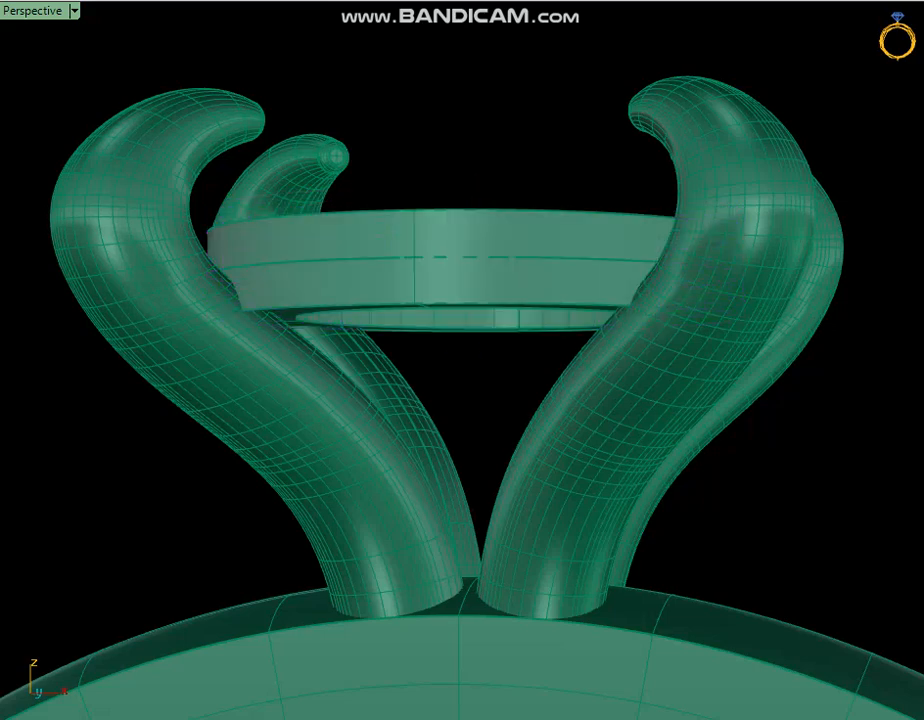
# - Bevel the inner top edge of the bearing ring to form a sloped seat for the gem
pyautogui.moveTo(478, 300); pyautogui.dragTo(430, 400, button='right')
pyautogui.click(430, 430)
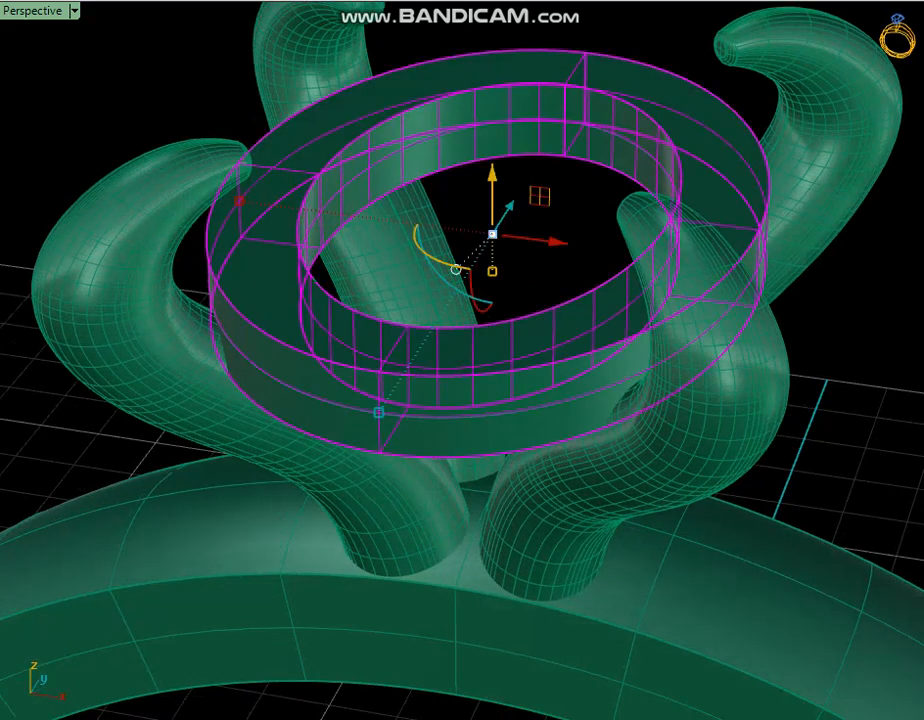
pyautogui.press('Escape')
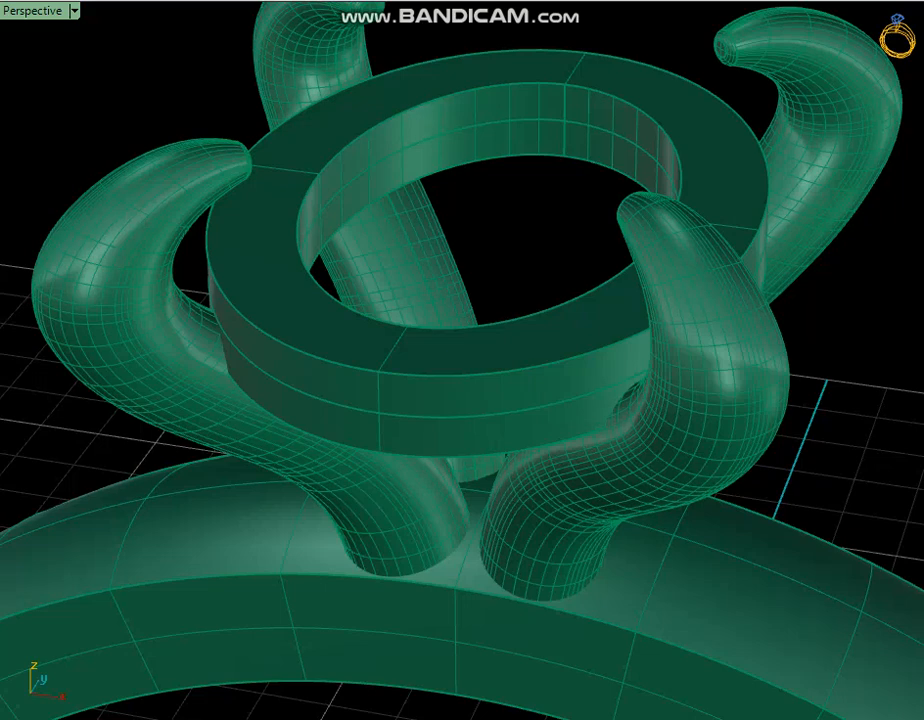
pyautogui.click(443, 328)
pyautogui.press('Return')
pyautogui.press('Return')
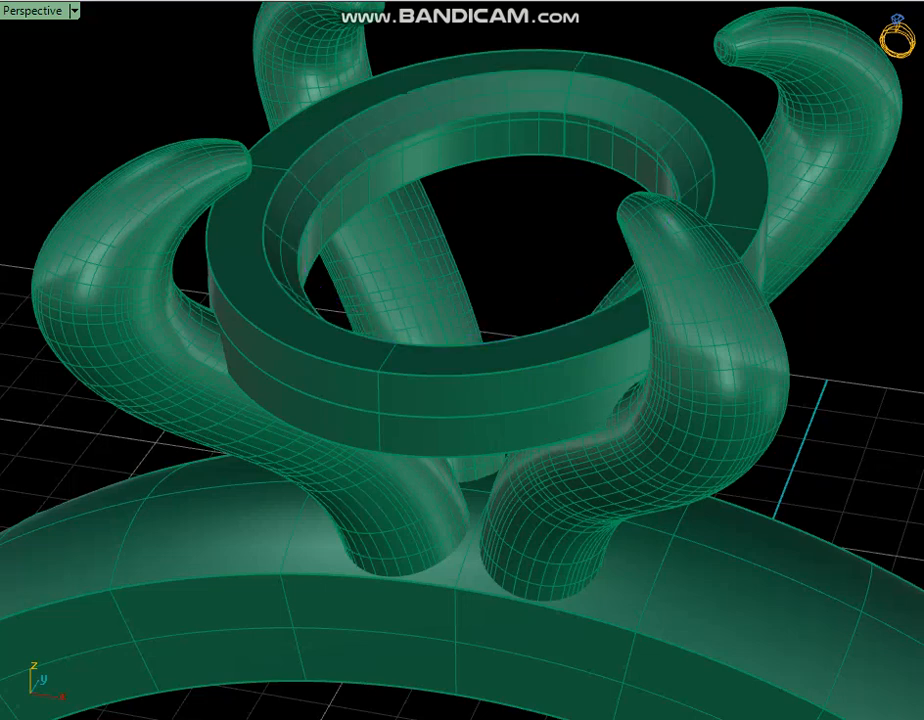
# - Show the hidden gem again above the bevelled bearing ring
pyautogui.scroll(-8, 471, 279)
pyautogui.moveTo(471, 279); pyautogui.dragTo(585, 305, button='right')
pyautogui.hotkey('ctrl', 'alt', 'h')
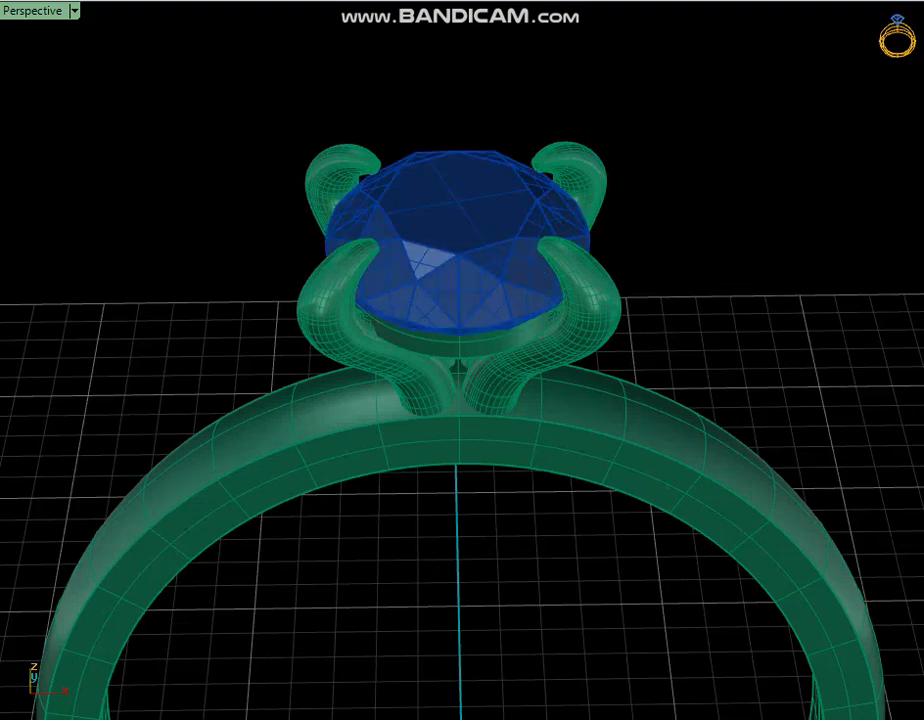
# - Lower the bearing ring a little further beneath the gem and fine-tune its vertical size
pyautogui.moveTo(471, 279); pyautogui.dragTo(425, 165, button='right')
pyautogui.scroll(9, 452, 262)
pyautogui.moveTo(452, 262); pyautogui.dragTo(440, 345, button='right')
pyautogui.click(448, 416)
pyautogui.click(540, 446)
pyautogui.scroll(-5, 540, 446)
pyautogui.scroll(4, 469, 371)
pyautogui.moveTo(567, 128); pyautogui.dragTo(567, 154)
pyautogui.moveTo(566, 263); pyautogui.dragTo(566, 276)
pyautogui.press('Escape')
# - Raise the gem slightly so it sits higher in the bearing ring
pyautogui.moveTo(566, 276); pyautogui.dragTo(655, 245, button='right')
pyautogui.click(505, 172)
pyautogui.moveTo(489, 168); pyautogui.dragTo(489, 120)
pyautogui.press('Escape')
# - Examine how the gem, bearing ring and prongs fit together from several sides
pyautogui.scroll(-6, 490, 275)
pyautogui.moveTo(490, 275); pyautogui.dragTo(405, 280, button='right')
pyautogui.scroll(7, 515, 225)
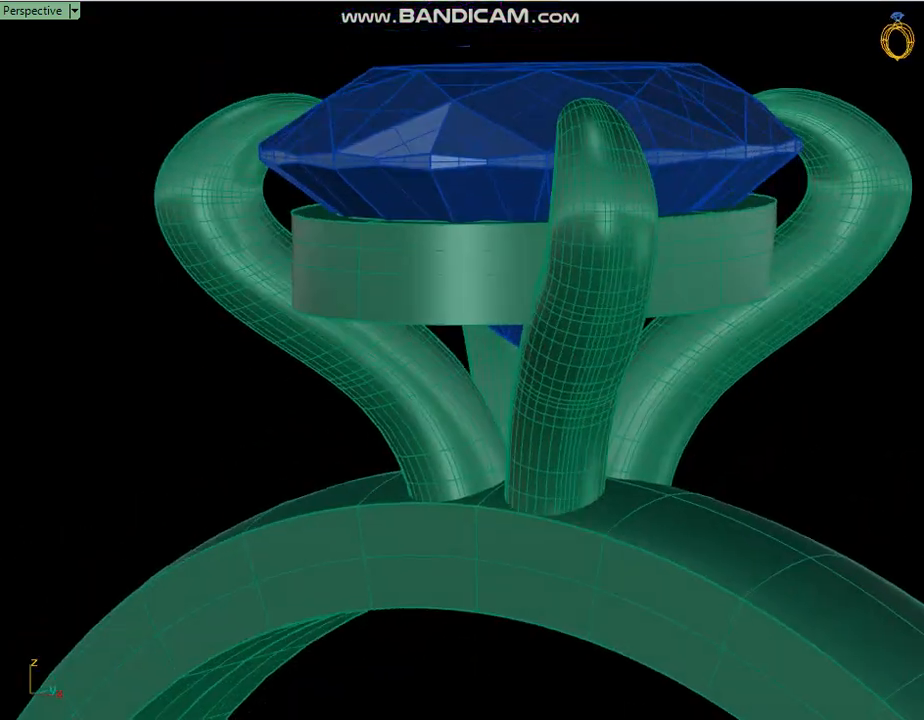
pyautogui.moveTo(515, 225); pyautogui.dragTo(610, 300, button='right')
pyautogui.click(470, 288)
pyautogui.scroll(-7, 470, 285)
pyautogui.moveTo(470, 285); pyautogui.dragTo(425, 370, button='right')
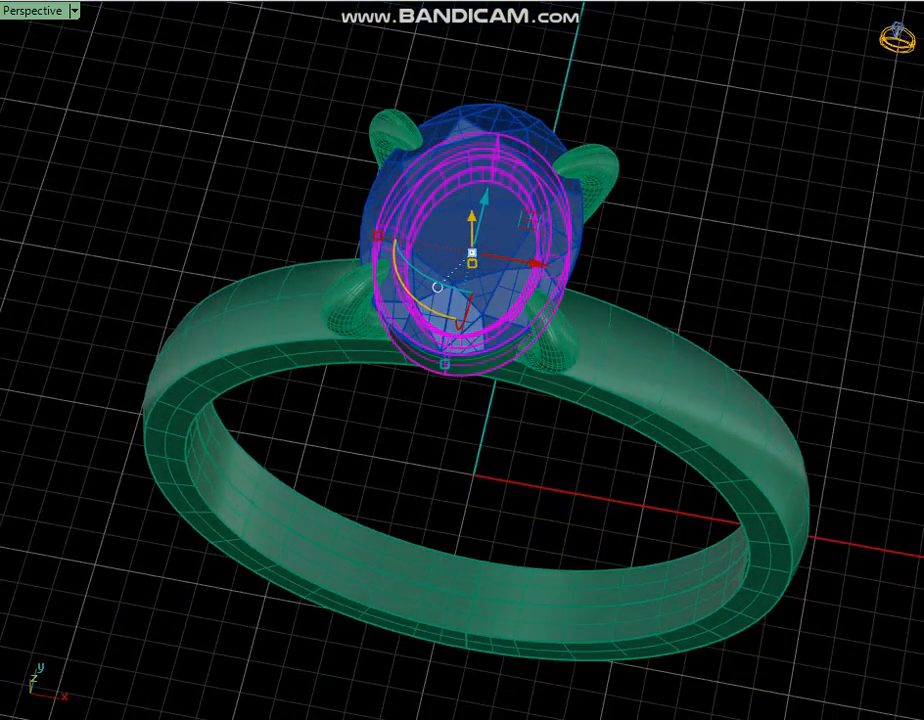
pyautogui.press('Escape')
# - Cage-edit one front prong, raising its upper control points to lift the tip over the gem, and delete the cage
pyautogui.scroll(6, 395, 312)
pyautogui.moveTo(395, 312); pyautogui.dragTo(420, 190, button='right')
pyautogui.click(320, 230)
pyautogui.press('F10')
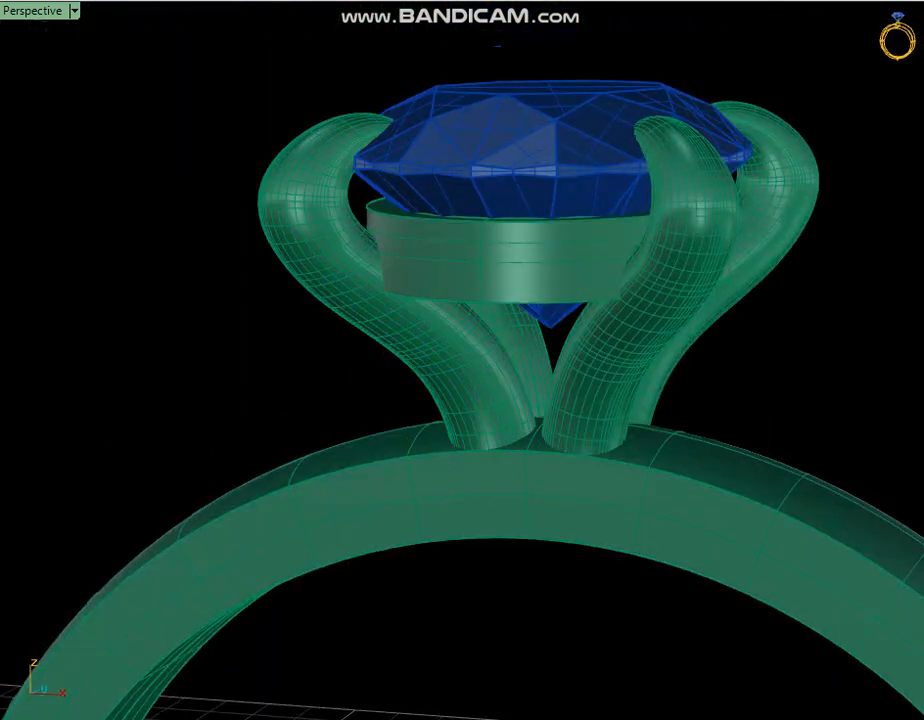
pyautogui.moveTo(172, 42); pyautogui.dragTo(565, 169)
pyautogui.moveTo(404, 45); pyautogui.dragTo(404, 7)
pyautogui.press('Escape')
pyautogui.press('Escape')
pyautogui.moveTo(404, 200); pyautogui.dragTo(380, 300, button='right')
pyautogui.click(244, 220)
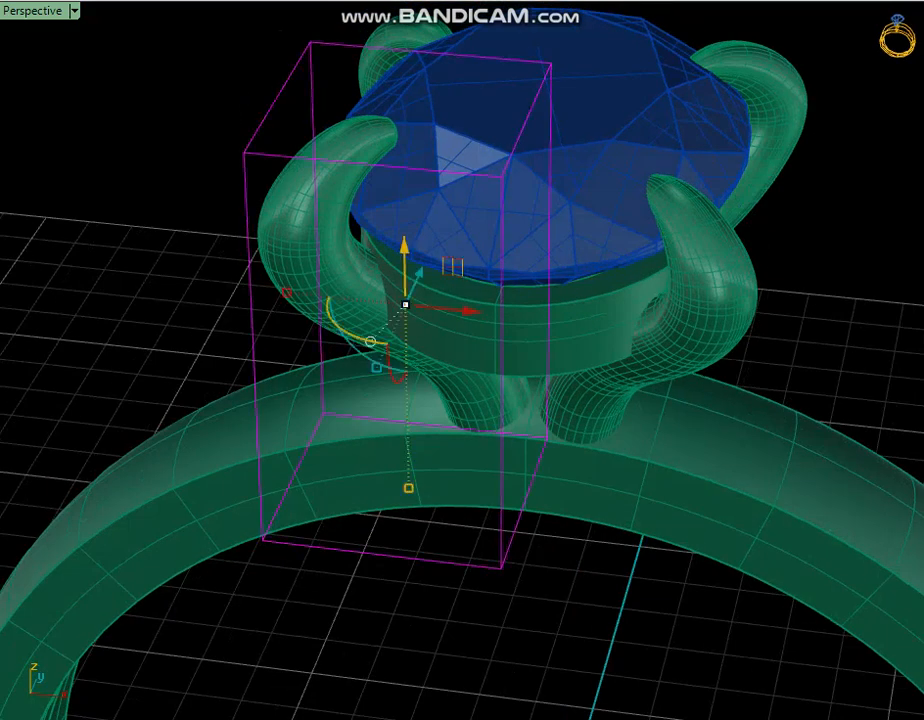
pyautogui.press('Delete')
# - Delete the other three prongs, keeping only the reshaped front prong
pyautogui.click(722, 270)
pyautogui.press('Delete')
pyautogui.click(780, 100)
pyautogui.press('Delete')
pyautogui.click(390, 50)
pyautogui.press('Delete')
# - Mirror the reshaped prong across both horizontal axes to recreate the other three prongs around the gem
pyautogui.click(298, 220)
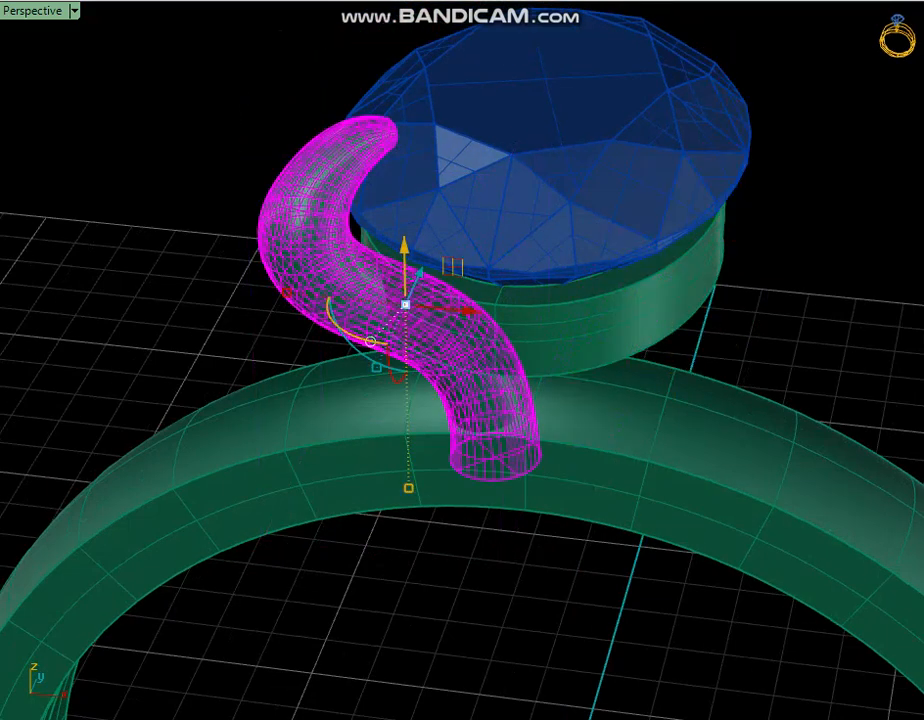
pyautogui.hotkey('ctrl', 'h')
pyautogui.hotkey('ctrl', 'v')
pyautogui.click(715, 250)
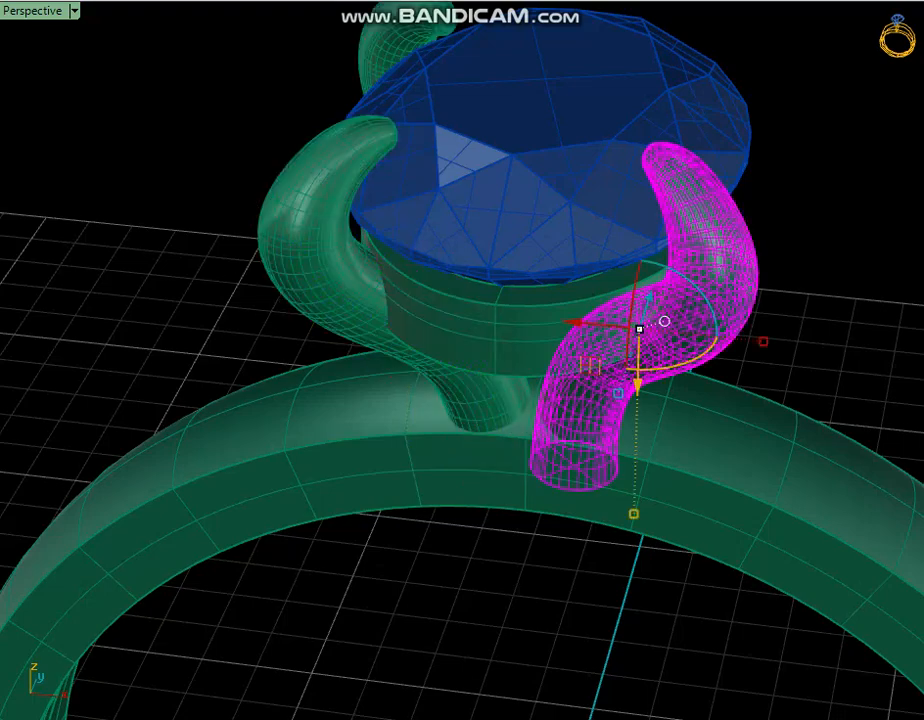
pyautogui.hotkey('ctrl', 'v')
pyautogui.press('Escape')
# - Inspect the complete ring with its gem, bearing and four prongs from all around
pyautogui.scroll(-6, 664, 210)
pyautogui.moveTo(600, 260); pyautogui.dragTo(100, 420, button='right')
pyautogui.scroll(-6, 450, 220)
pyautogui.scroll(8, 455, 415)
pyautogui.moveTo(455, 415); pyautogui.dragTo(490, 255, button='right')
pyautogui.scroll(-7, 490, 312)
pyautogui.scroll(5, 503, 372)
pyautogui.moveTo(503, 372); pyautogui.dragTo(545, 370, button='right')
pyautogui.scroll(-6, 430, 356)
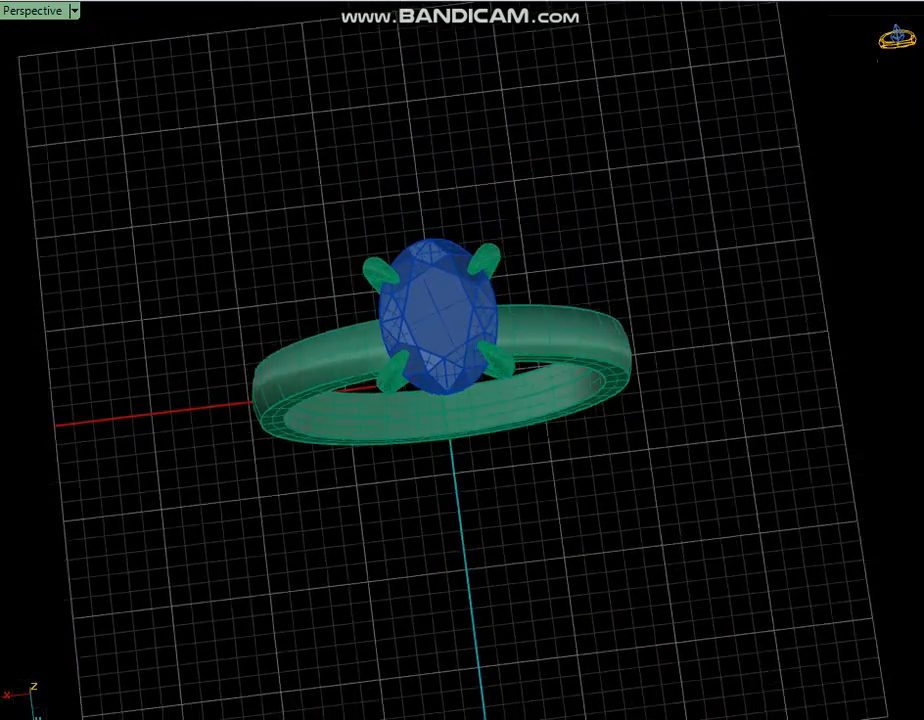
# - Frame the ring in an angled view and set the render resolution to 1024x768
pyautogui.moveTo(430, 356); pyautogui.dragTo(436, 328, button='right')
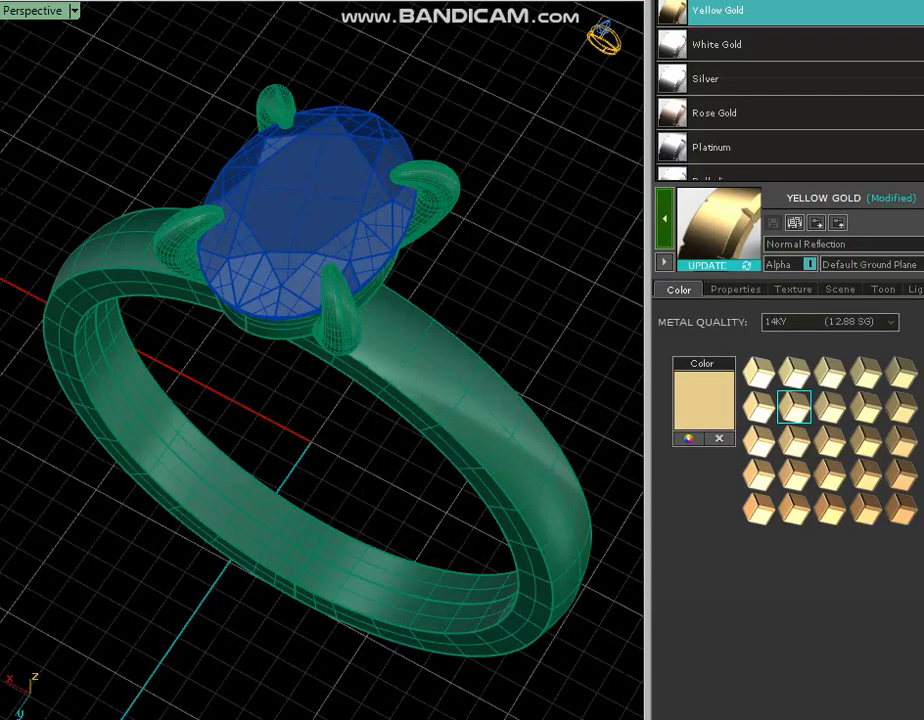
pyautogui.click(800, 2)
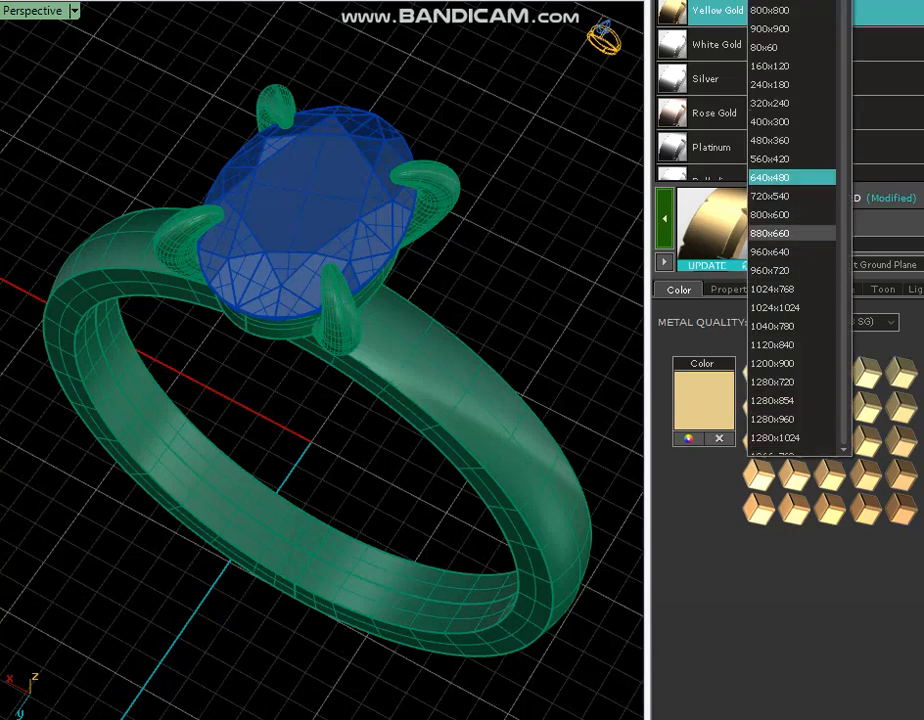
pyautogui.click(789, 289)
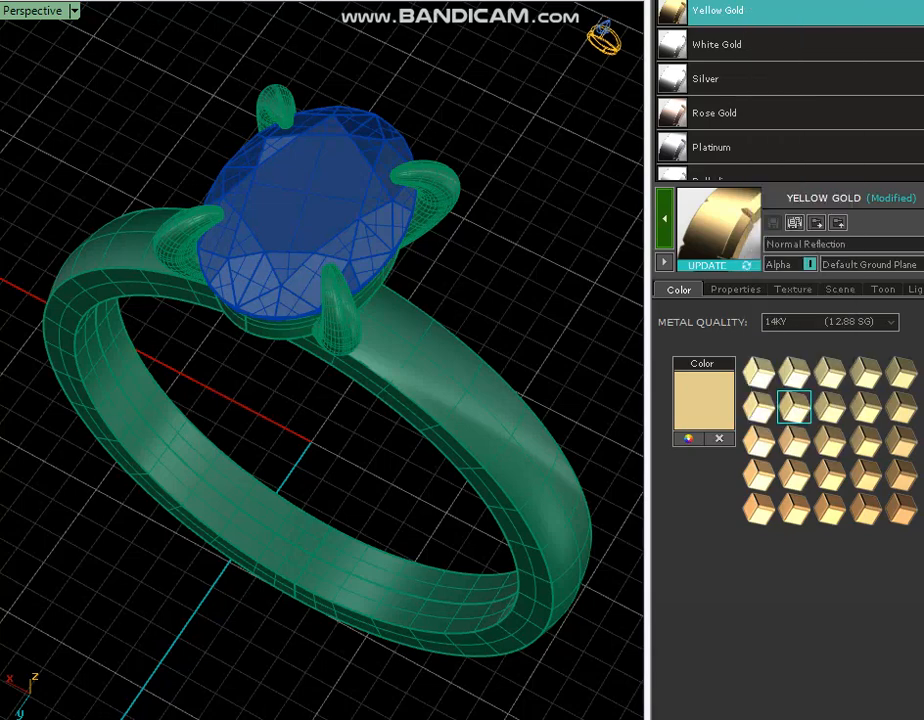